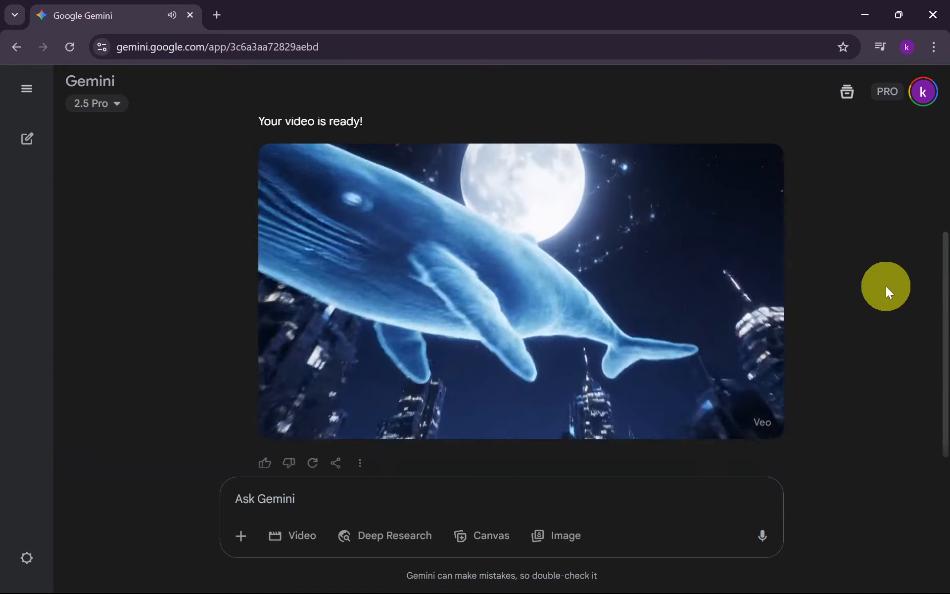
Download the generated neon city whale video from the Gemini chat
mouse_move(762, 176)
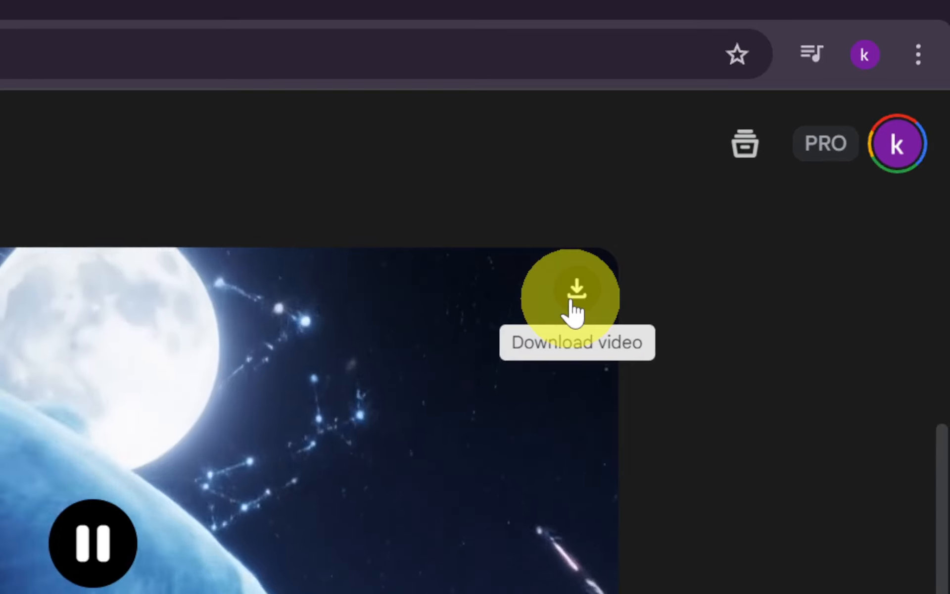
click(574, 297)
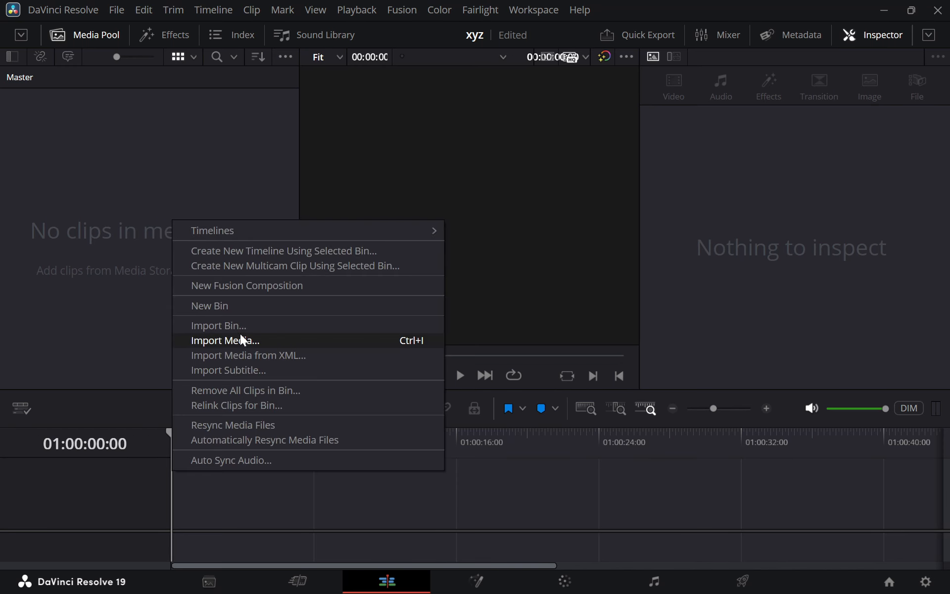
In DaVinci Resolve, import Video_Ready_Neon_City_Night.mp4 and place it at the start of a new timeline
click(242, 339)
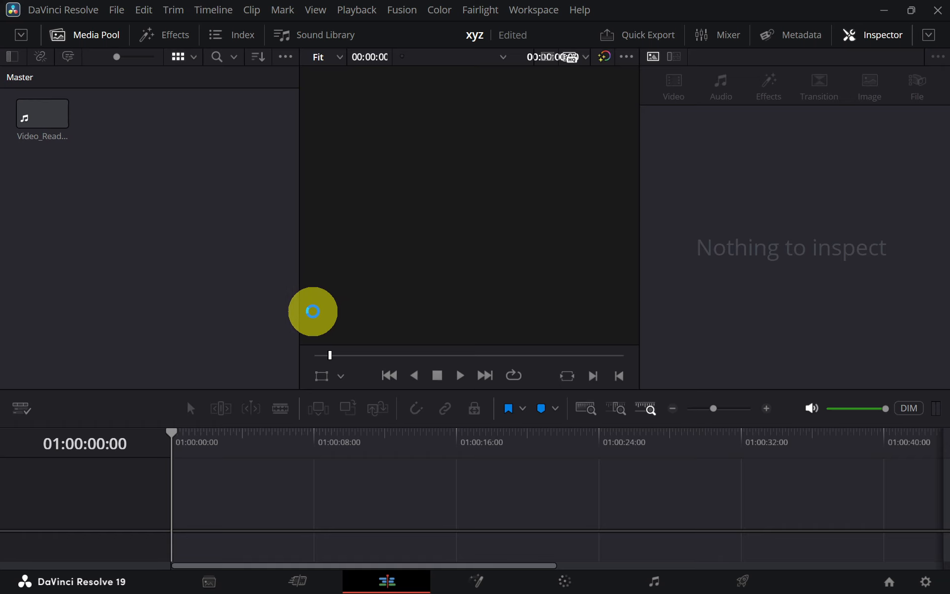
drag(46, 129, 211, 507)
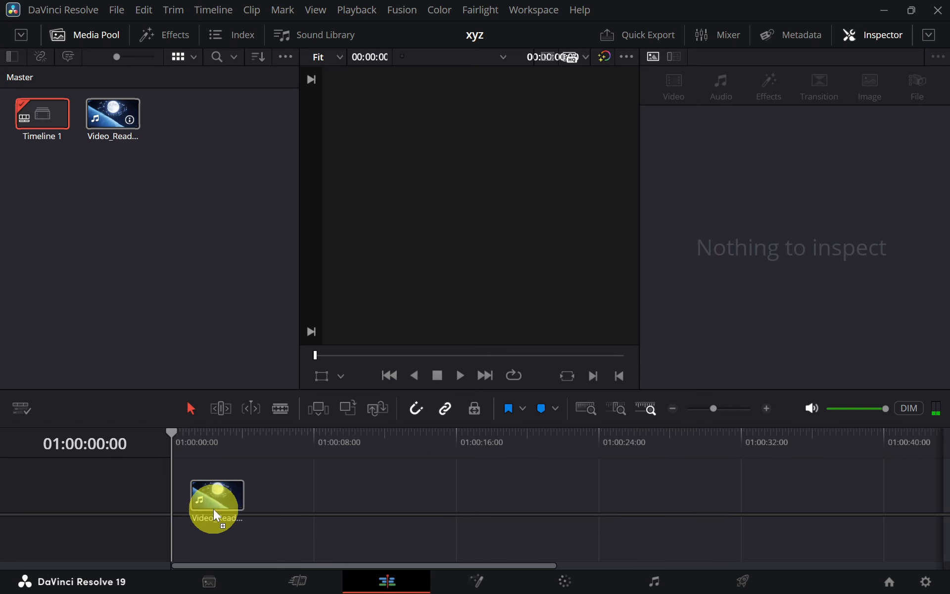
scroll(244, 528, up, 10)
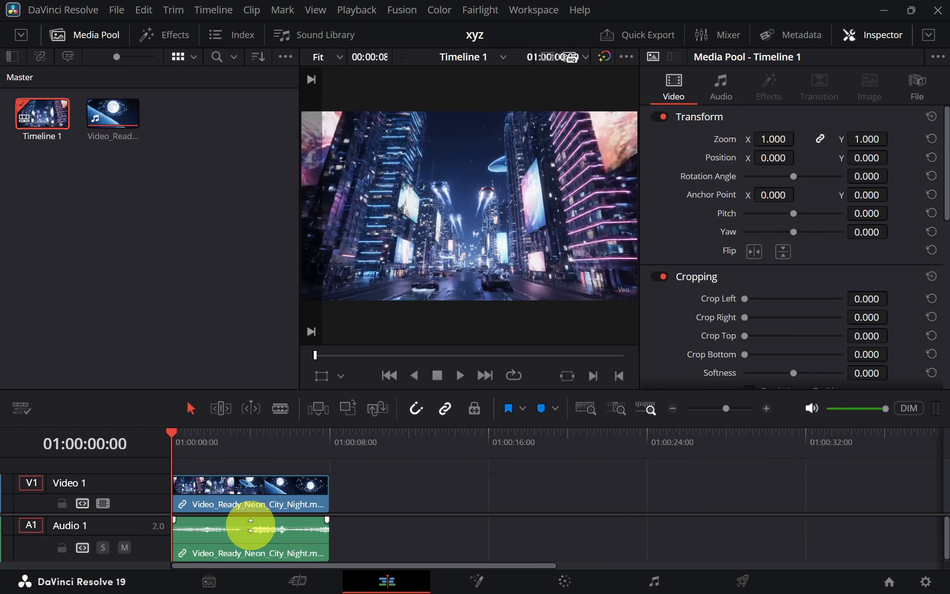
scroll(316, 508, down, 2)
drag(489, 444, 672, 462)
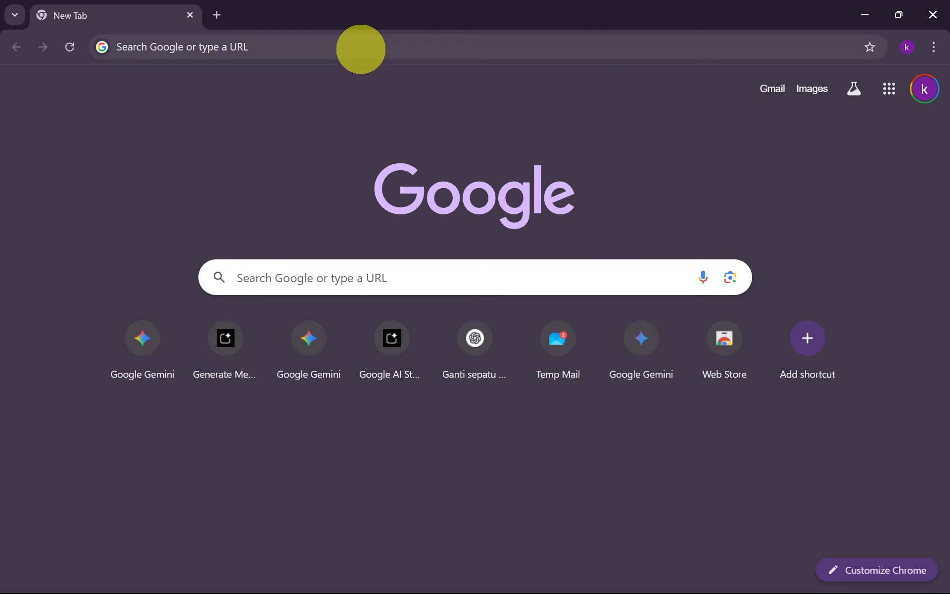
Search the web in Chrome for "Video Frame Extractor by Mixilab" and open Mixilab's frame extractor page
click(361, 47)
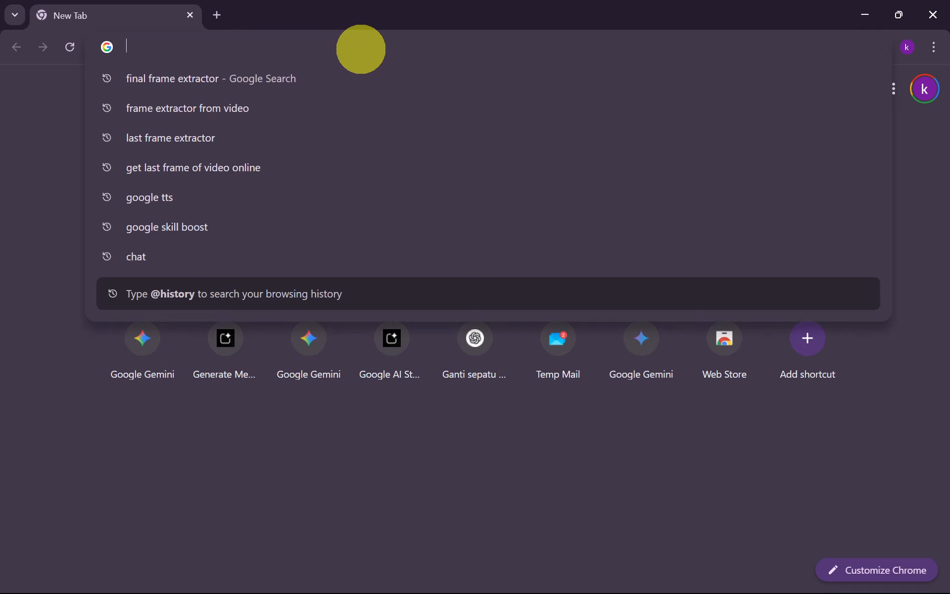
text(Video Frame Extractor by Mixilab)
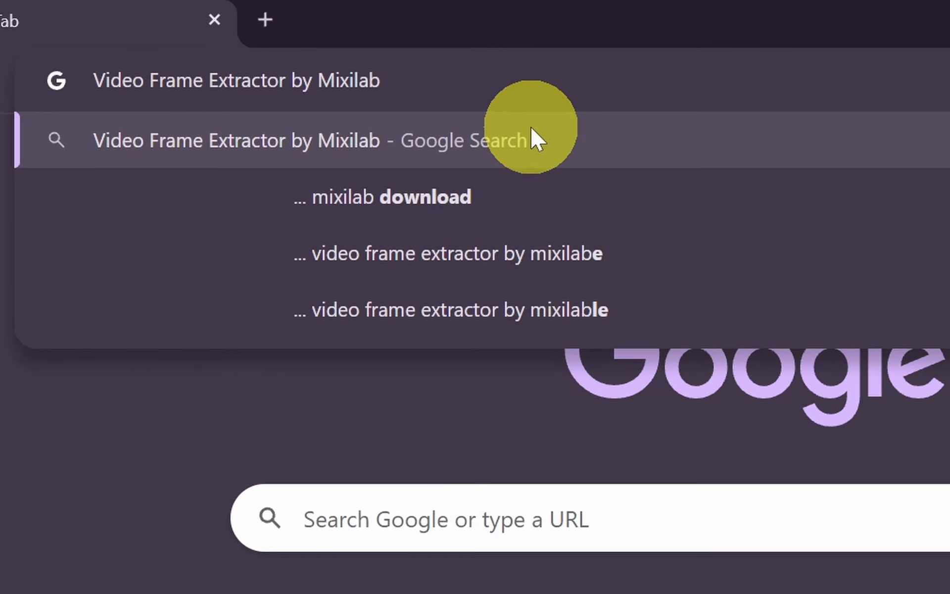
click(356, 74)
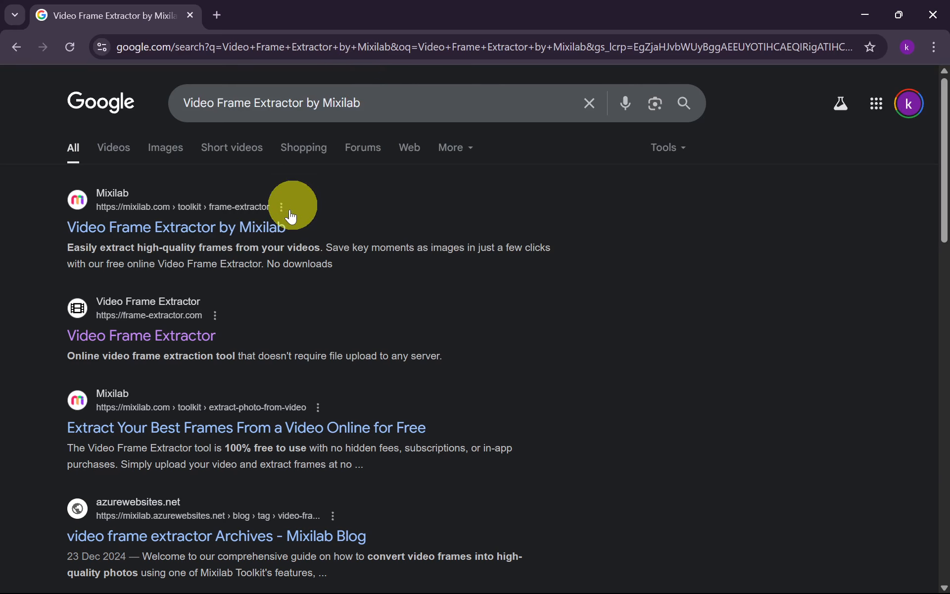
click(273, 233)
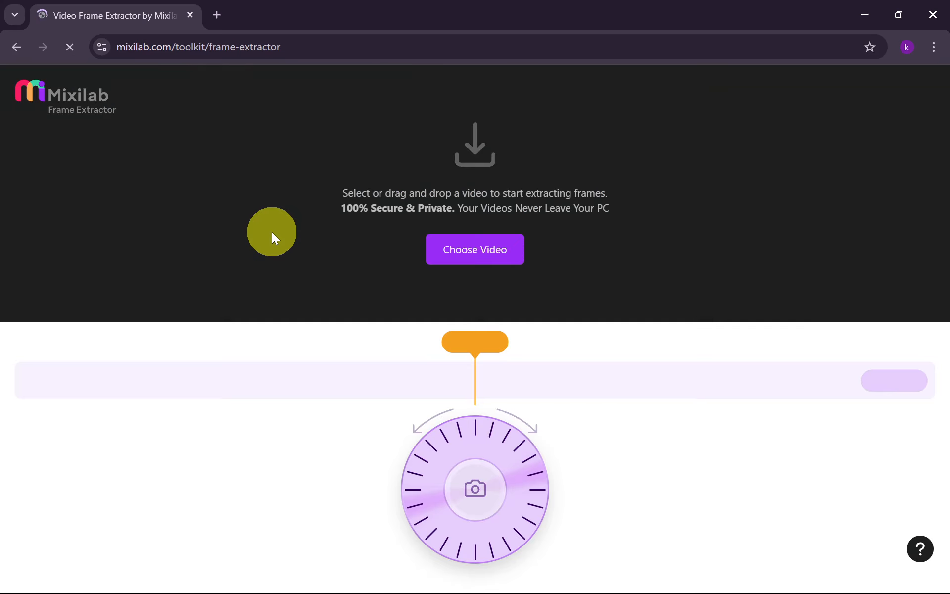
Load the neon city video into the frame extractor and capture its final frame at 0:08.0f
click(483, 250)
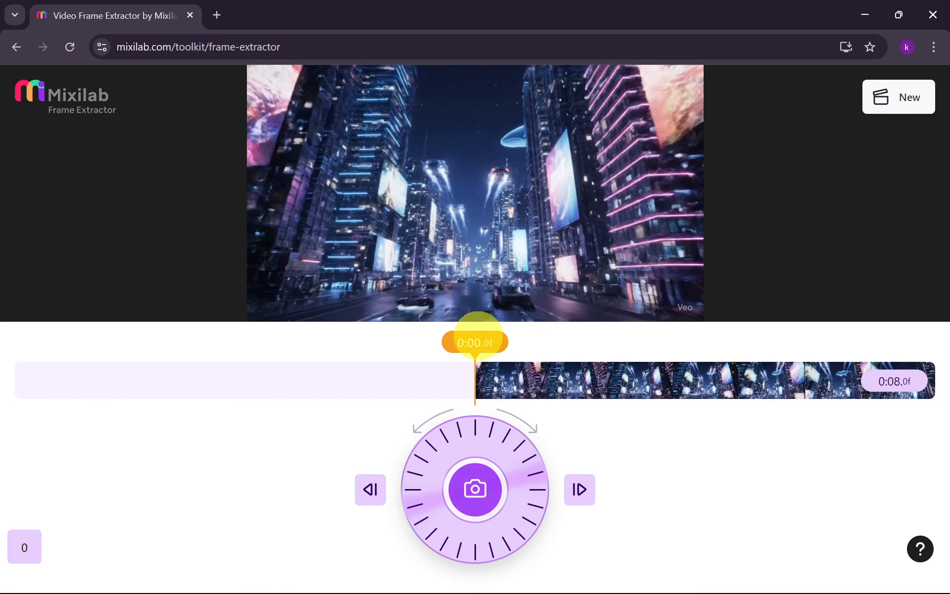
drag(478, 378, 5, 402)
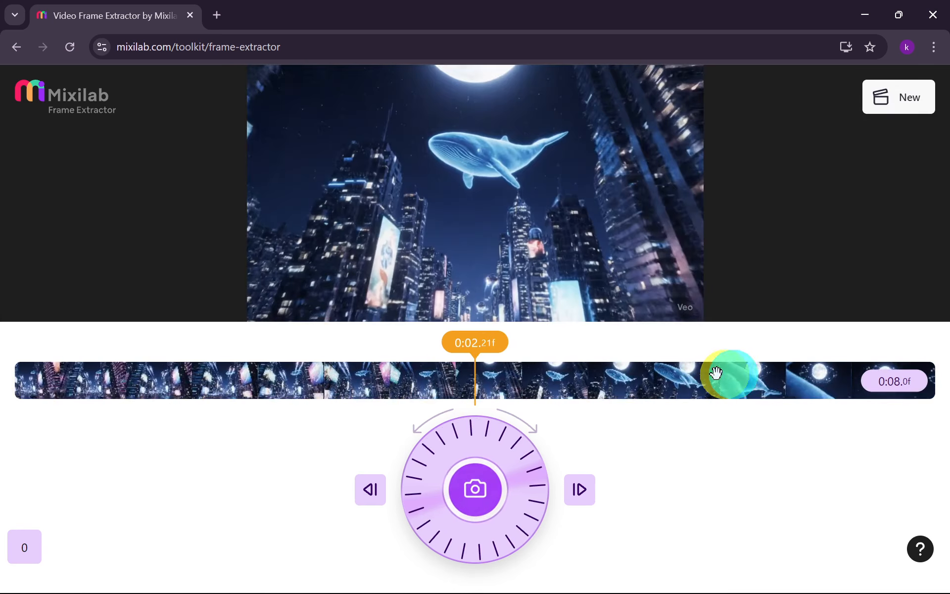
drag(716, 372, 301, 378)
drag(568, 381, 407, 382)
drag(548, 377, 233, 367)
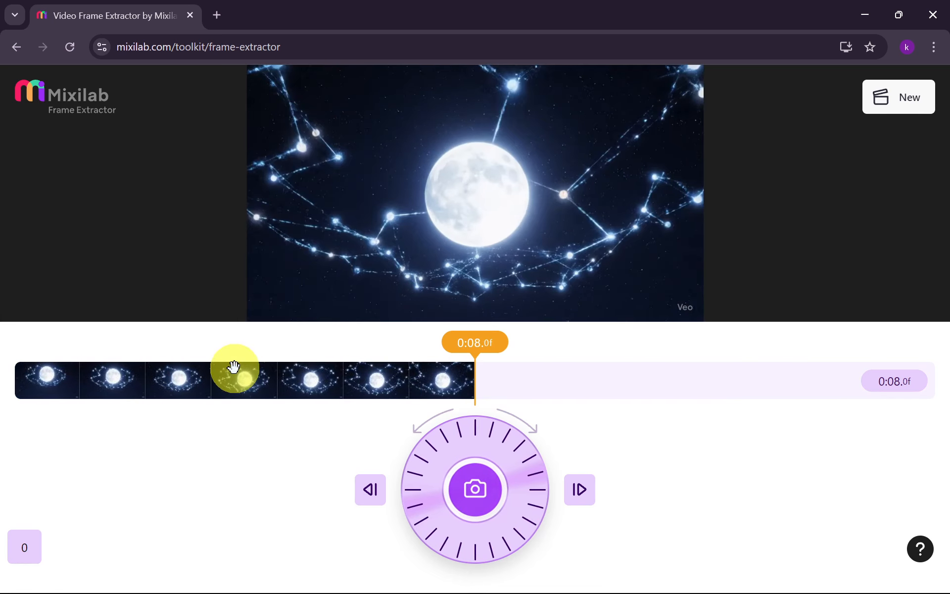
click(475, 492)
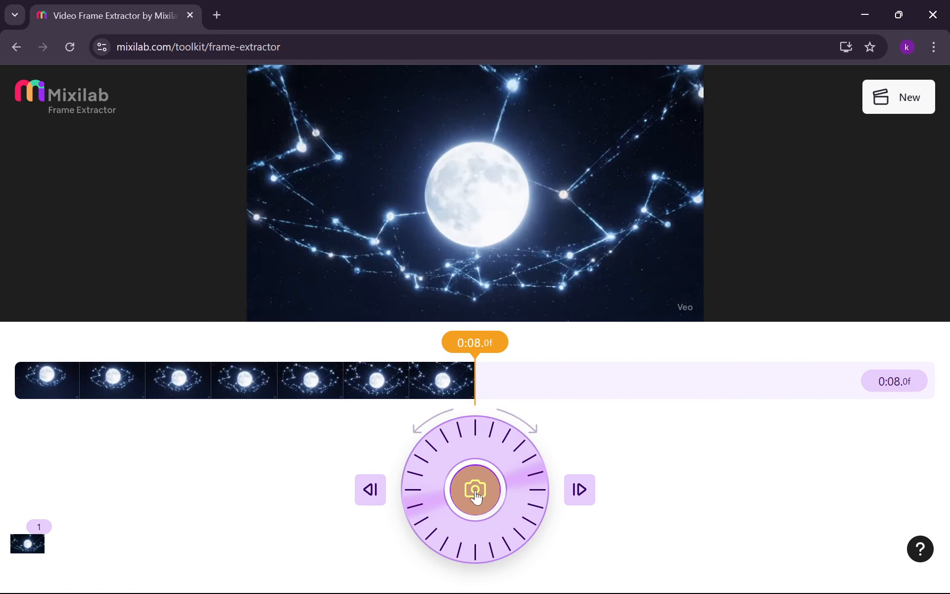
Open the captured moon frame and download it as an image
click(20, 547)
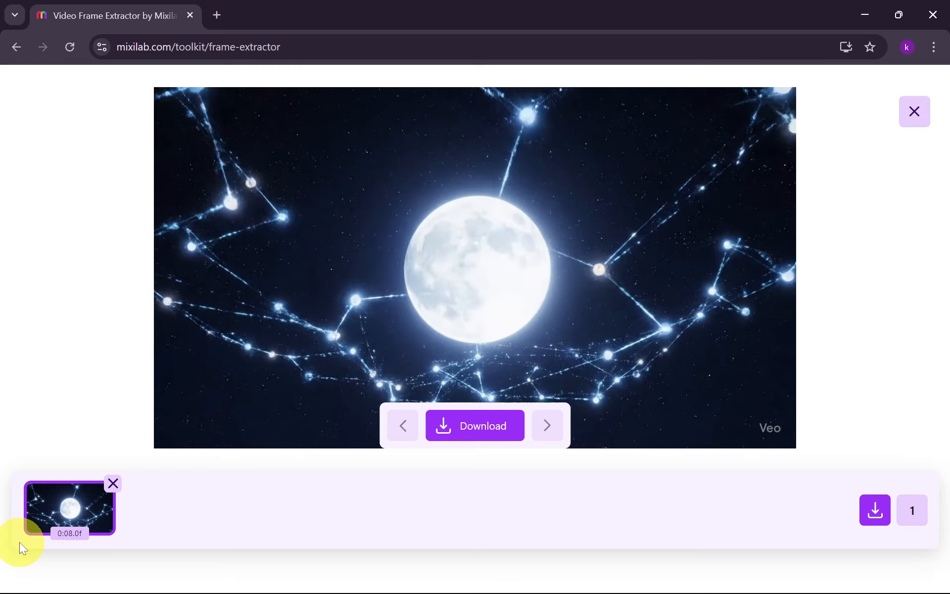
click(491, 430)
click(817, 561)
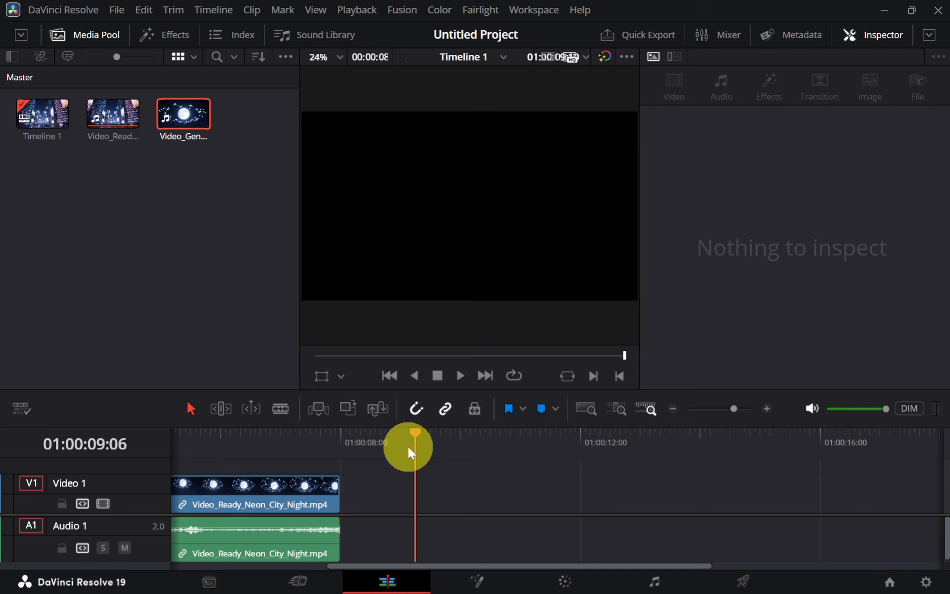
In DaVinci Resolve, go to the clip's last frame at 01:00:07:23 and grab a still of it on the Color page
drag(409, 445, 346, 446)
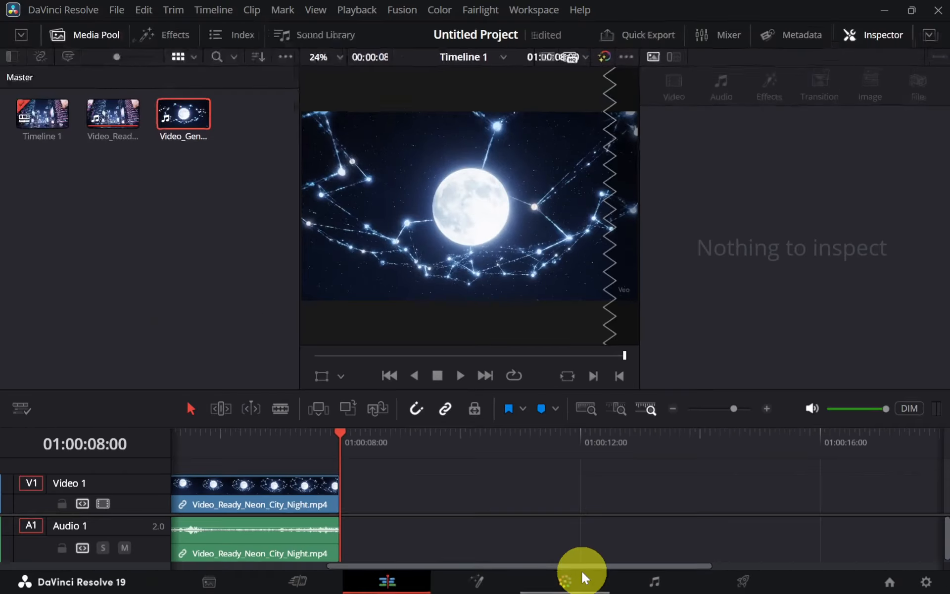
click(476, 551)
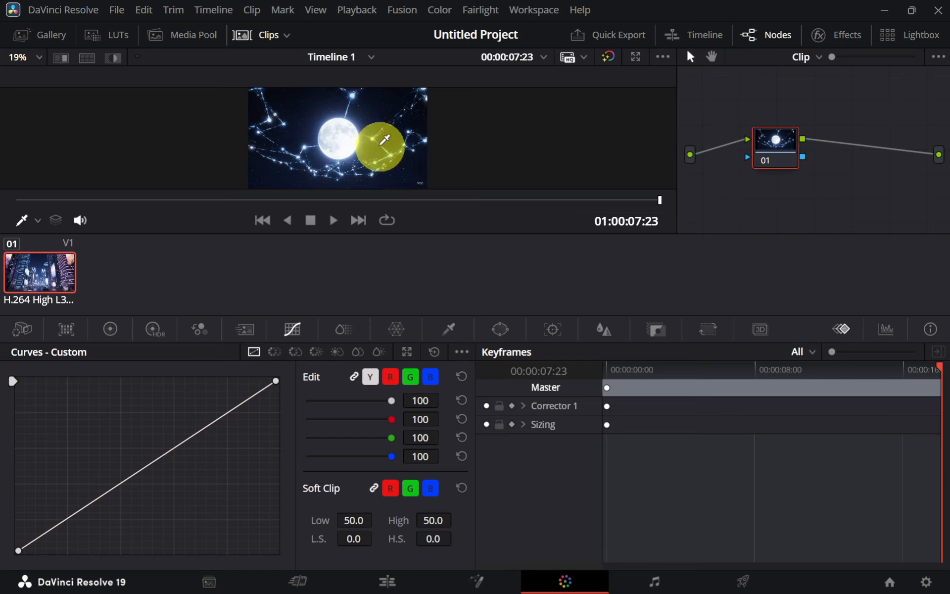
right_click(383, 149)
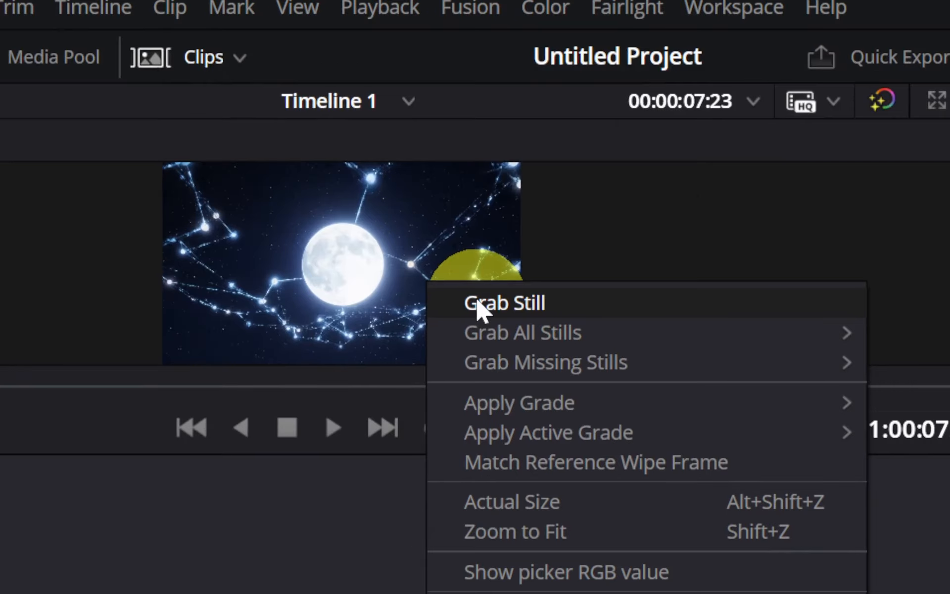
click(478, 300)
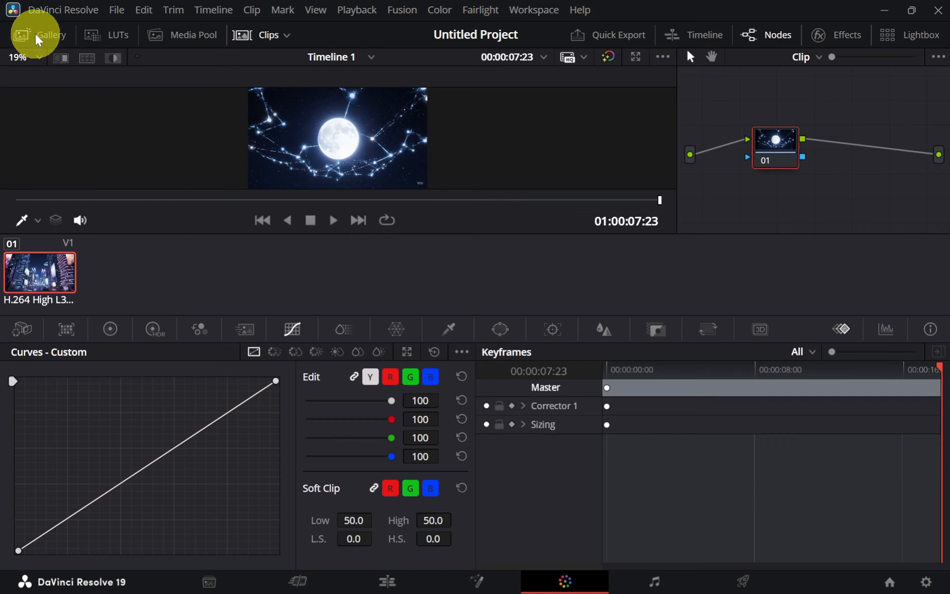
Export the grabbed still from the Gallery to the Downloads folder as a PNG file
click(39, 36)
right_click(70, 106)
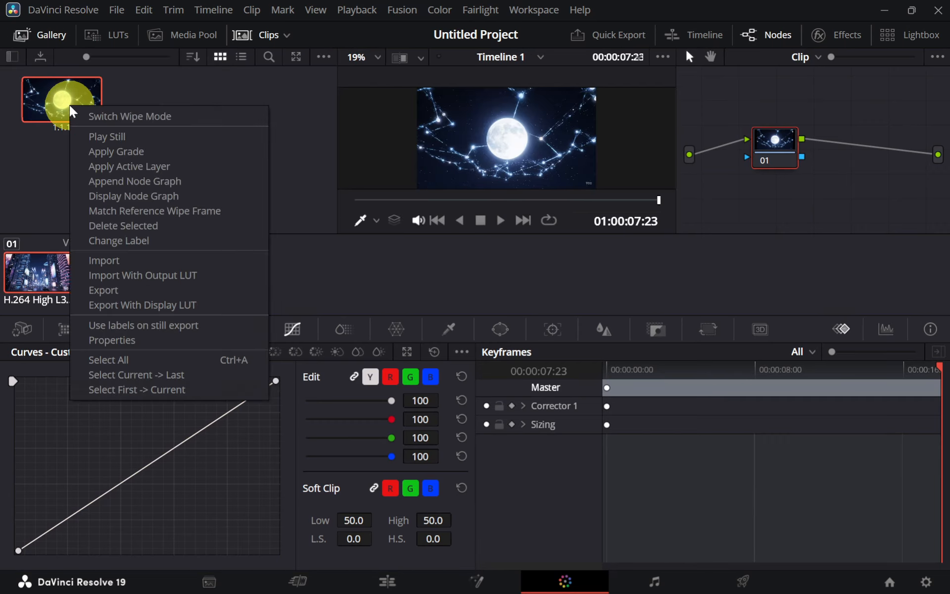
click(189, 289)
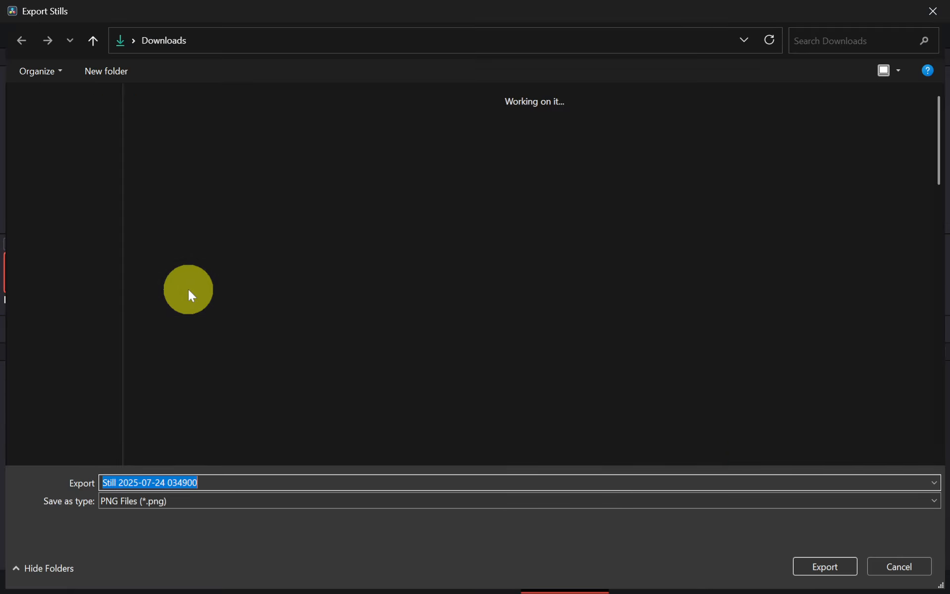
click(820, 563)
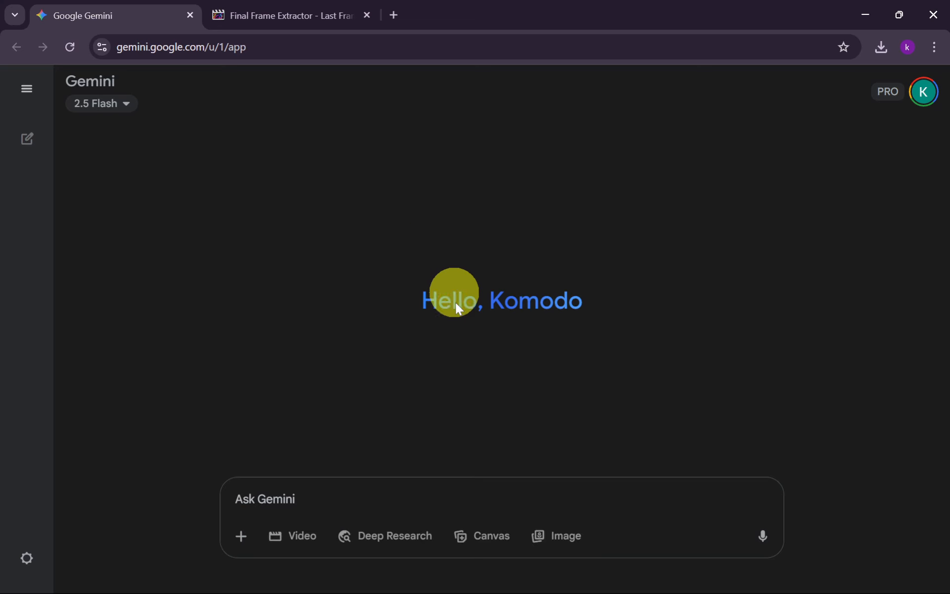
In Gemini, generate a video from the extracted frame with the prompt "Use this as the first video frame" and download it
click(299, 535)
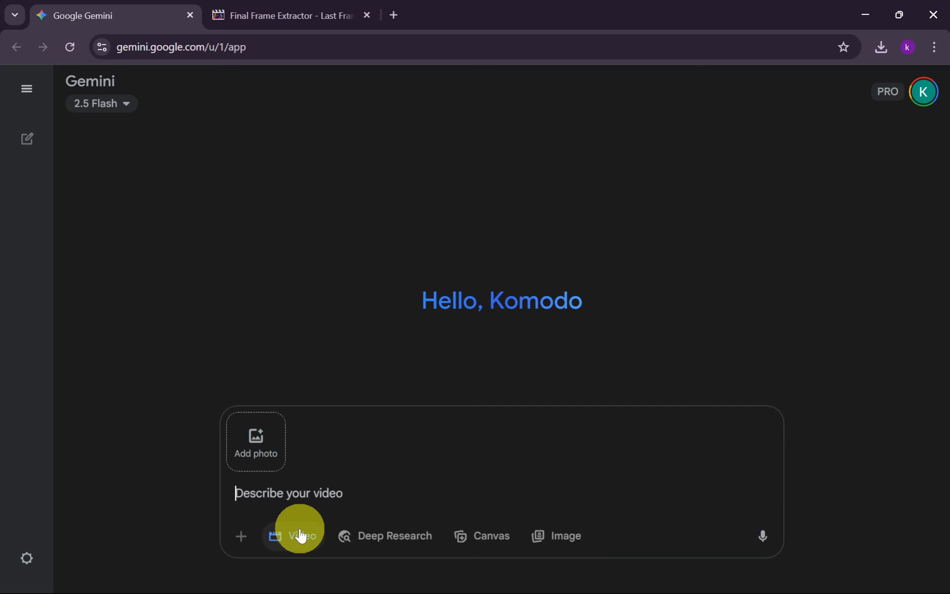
click(281, 449)
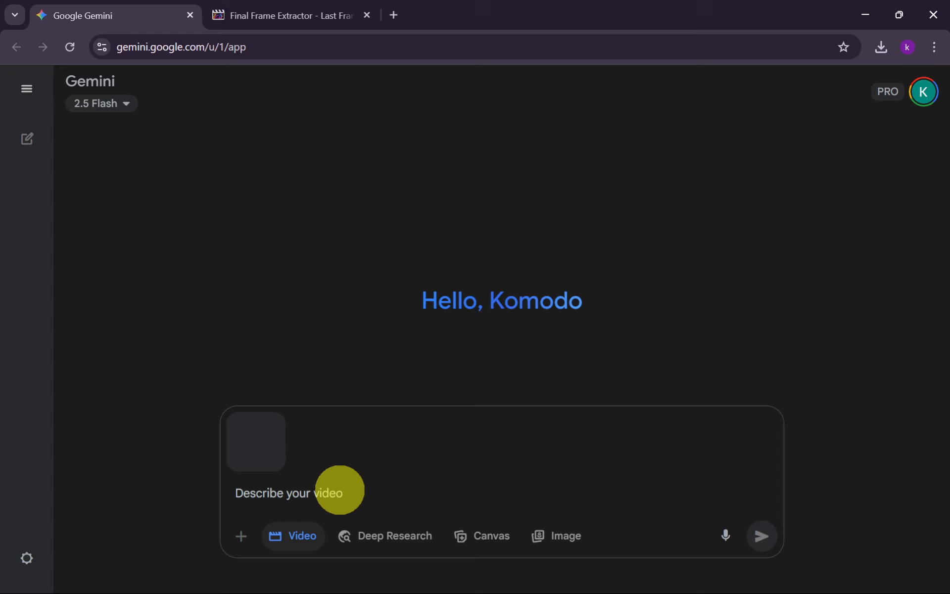
click(340, 490)
text(Use this as the first video frame)
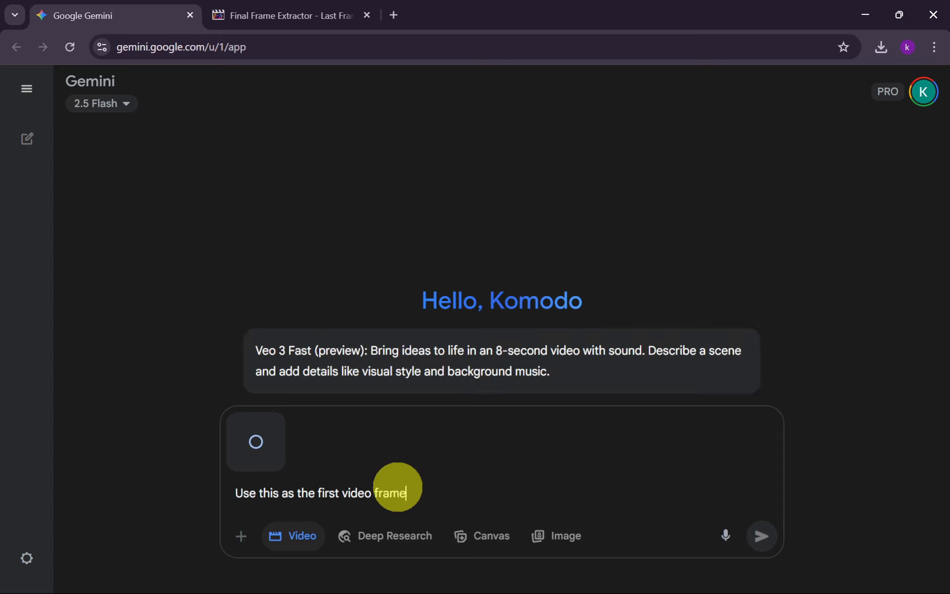
click(762, 536)
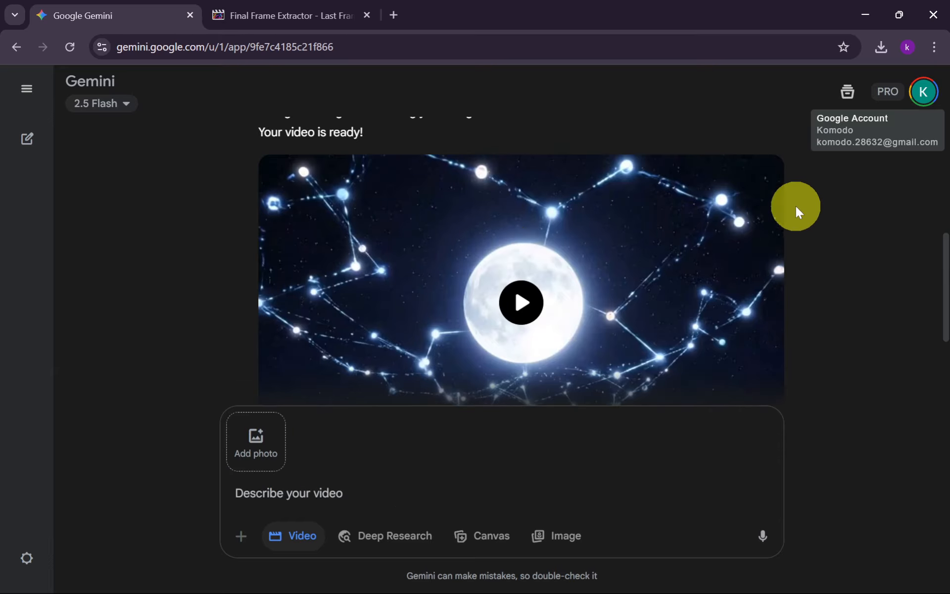
click(765, 178)
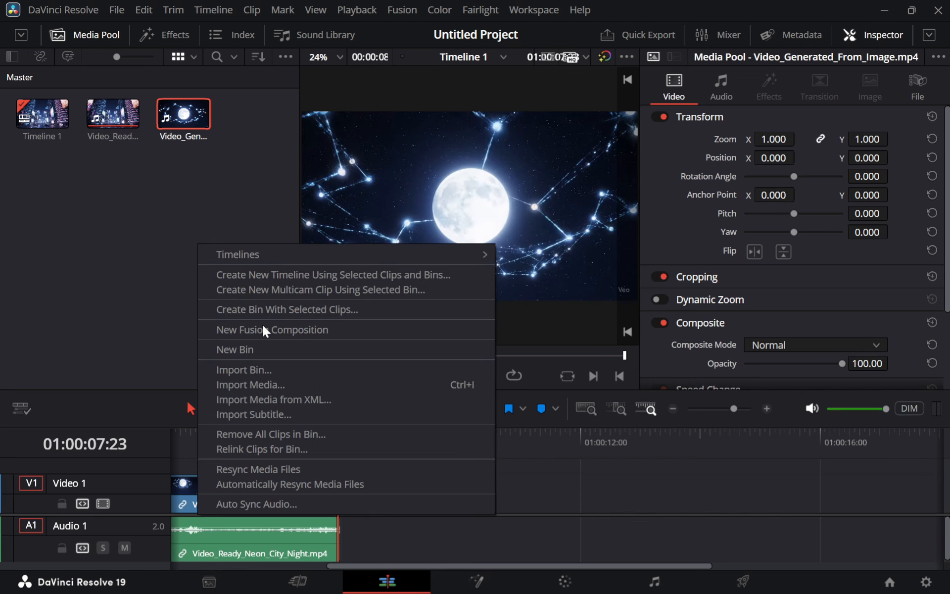
In DaVinci Resolve, import Video_Generated_Here_s_the_Link.mp4 and place it directly after the neon city clip on the timeline
click(272, 383)
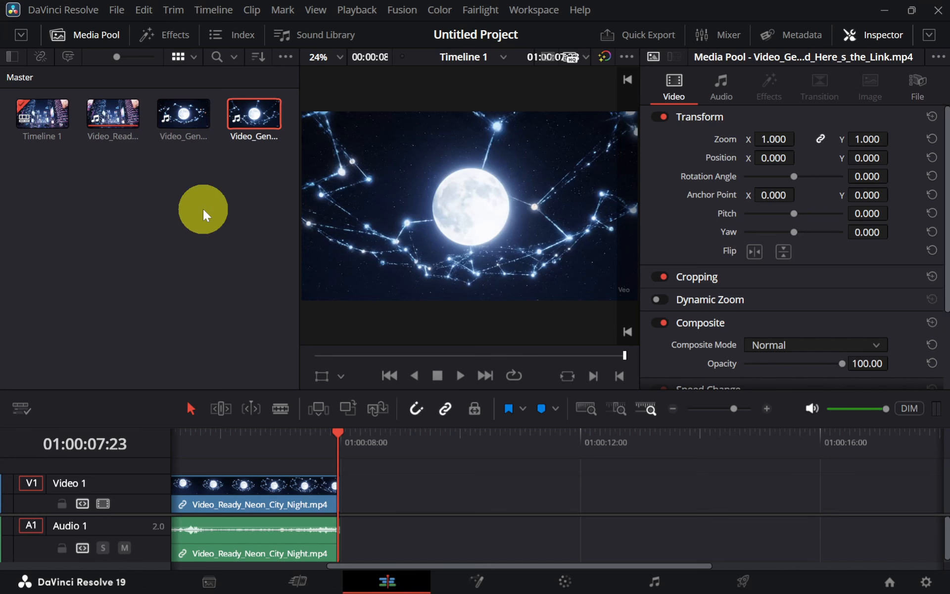
drag(250, 138, 345, 488)
Play the timeline repeatedly across the cut between the two clips to examine how smoothly they join
click(322, 441)
key(space)
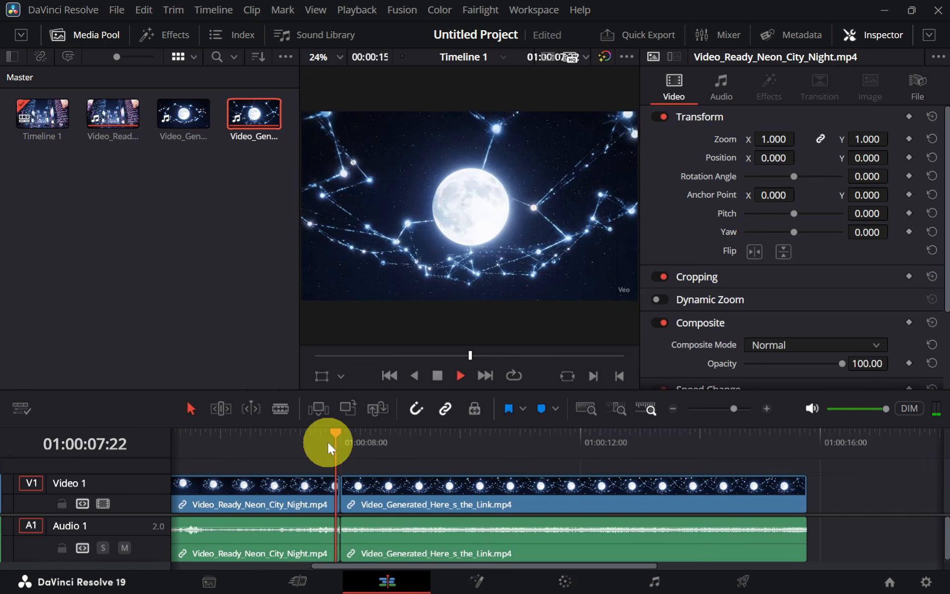
click(310, 446)
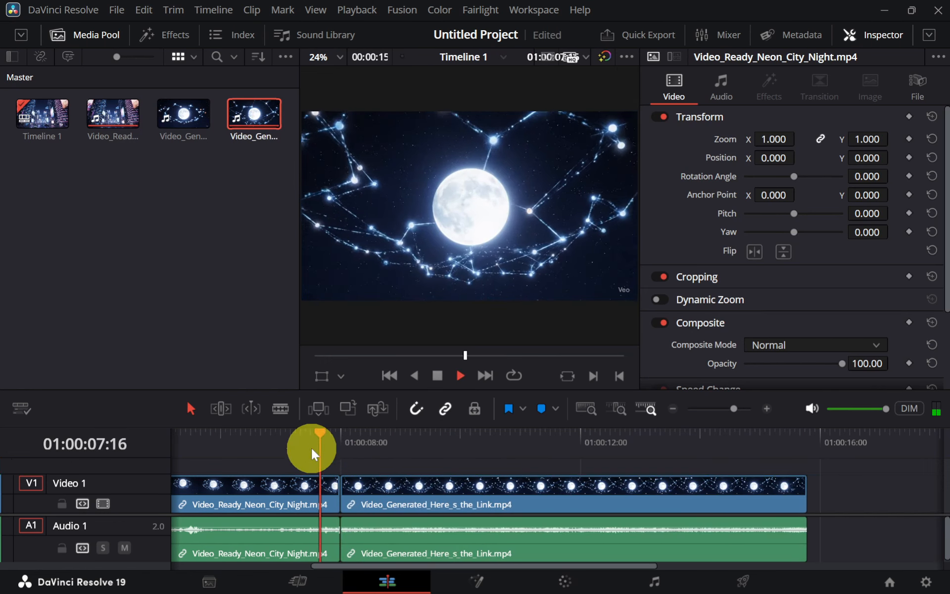
click(311, 447)
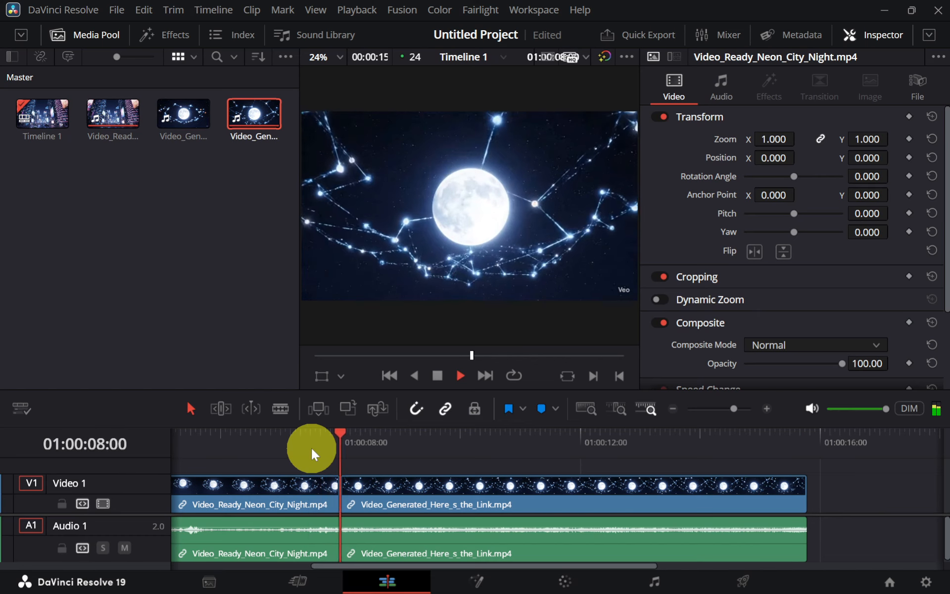
click(313, 449)
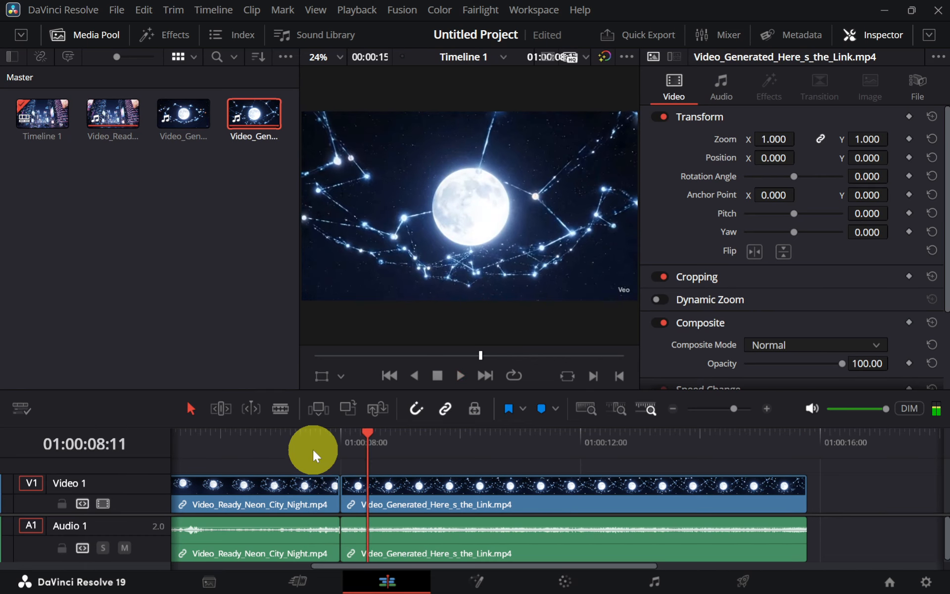
click(313, 449)
key(space)
key(space)
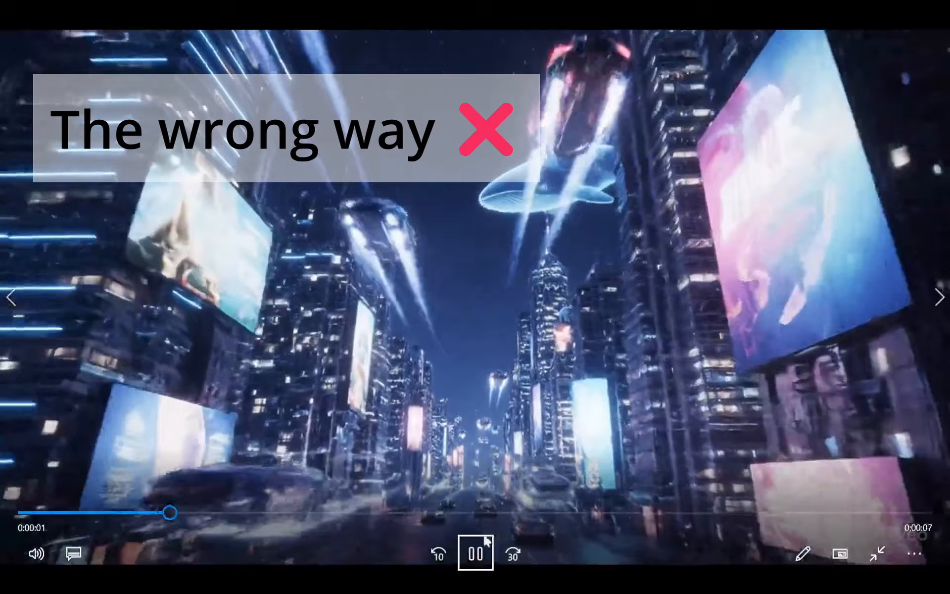
Extract the final frame of Video_Ready_Neon_City_Night.mp4 in Photos and save it as a photo
click(476, 554)
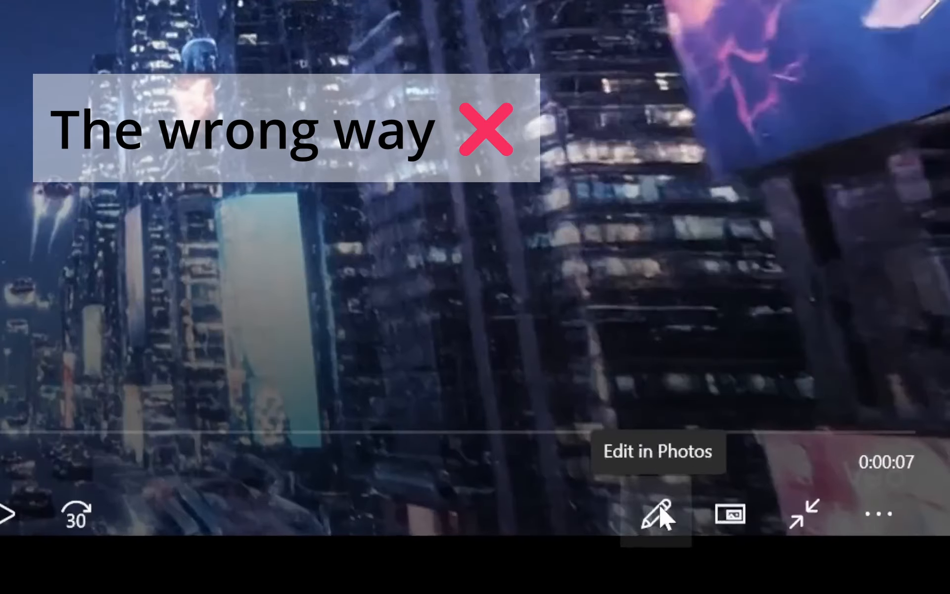
click(804, 553)
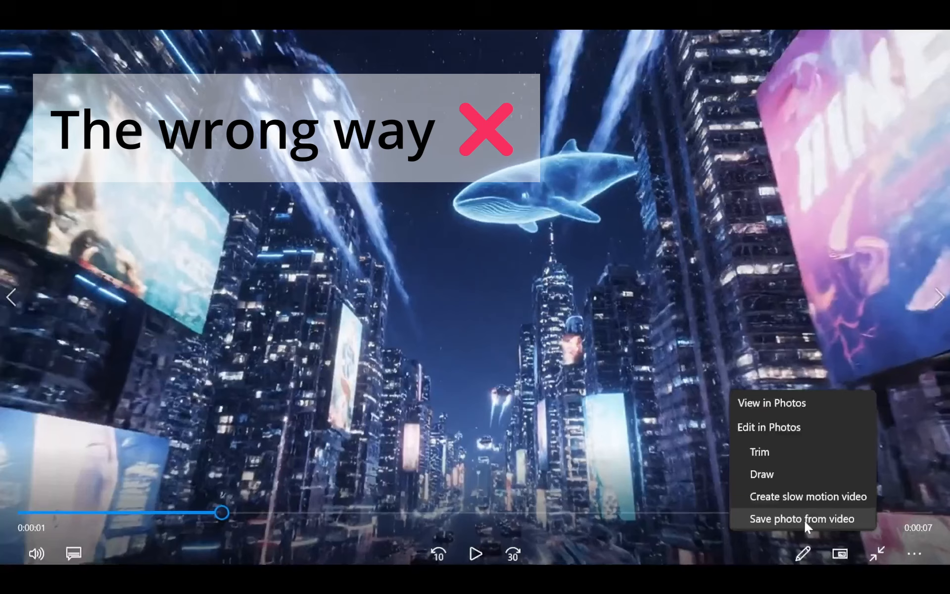
click(659, 448)
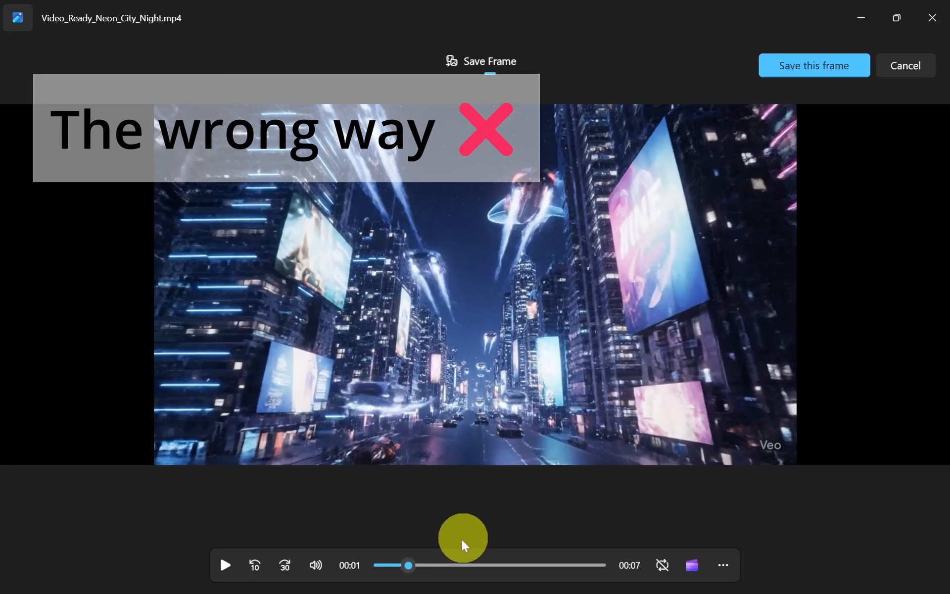
drag(411, 572, 626, 578)
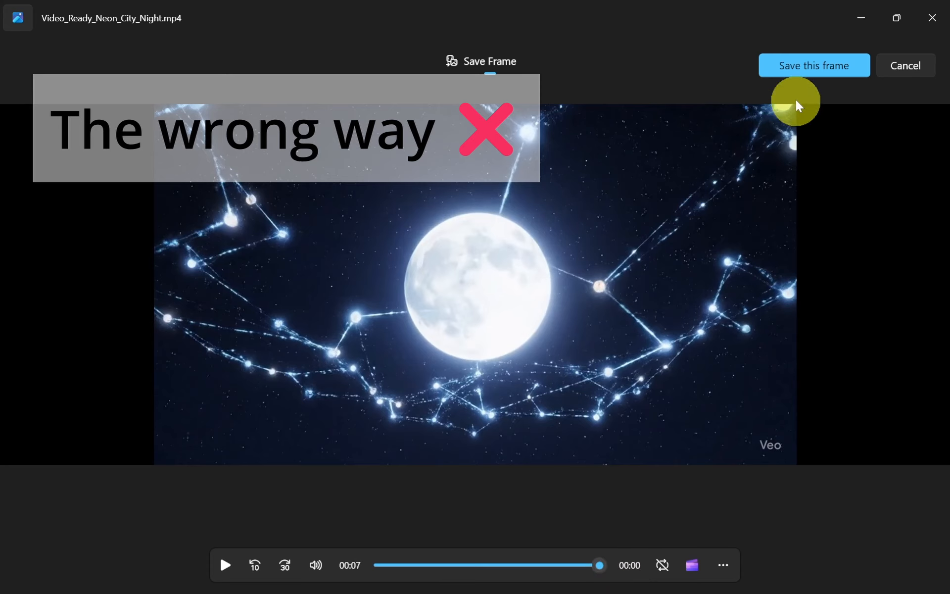
click(814, 68)
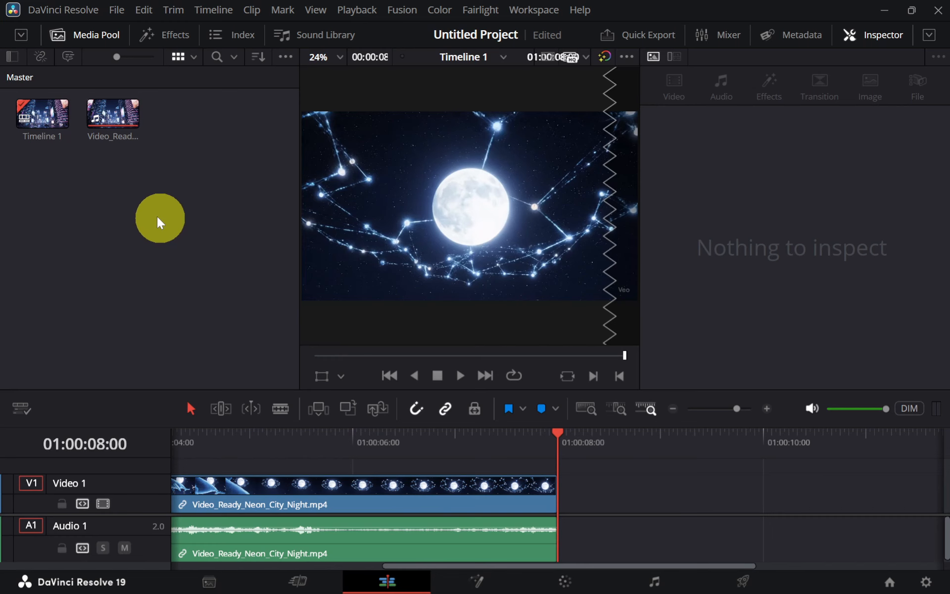
In DaVinci Resolve, import Video_Generated_From_Image.mp4 and place it directly after the neon city clip on the timeline
right_click(157, 215)
click(207, 336)
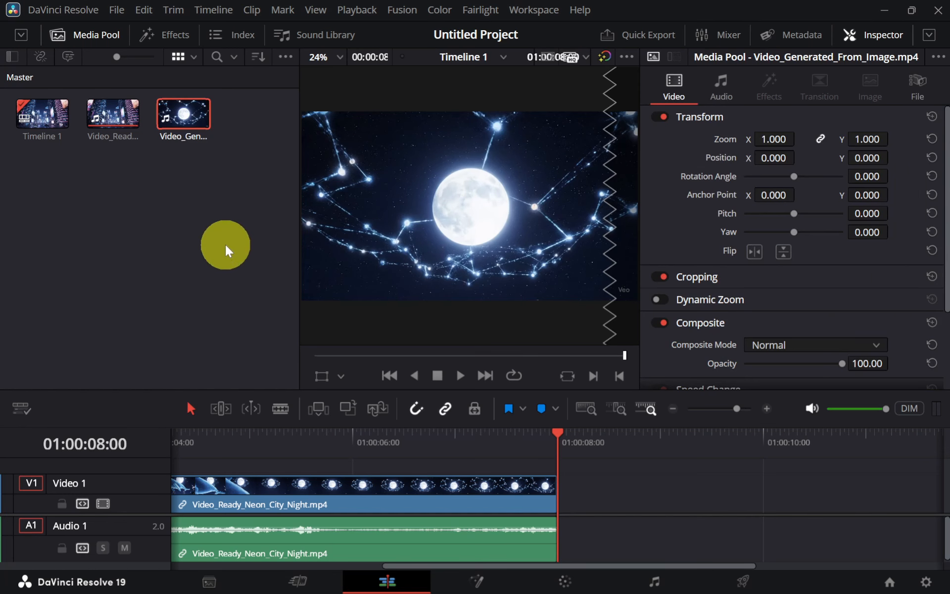
drag(185, 114, 567, 468)
Play the timeline repeatedly across the cut into Video_Generated_From_Image.mp4 to examine how smoothly the clips join
click(548, 453)
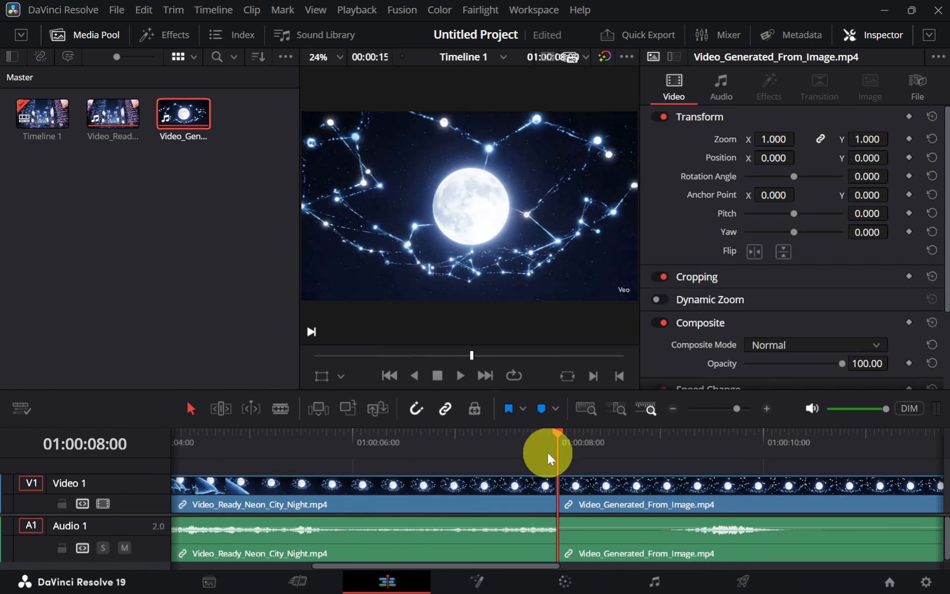
key(space)
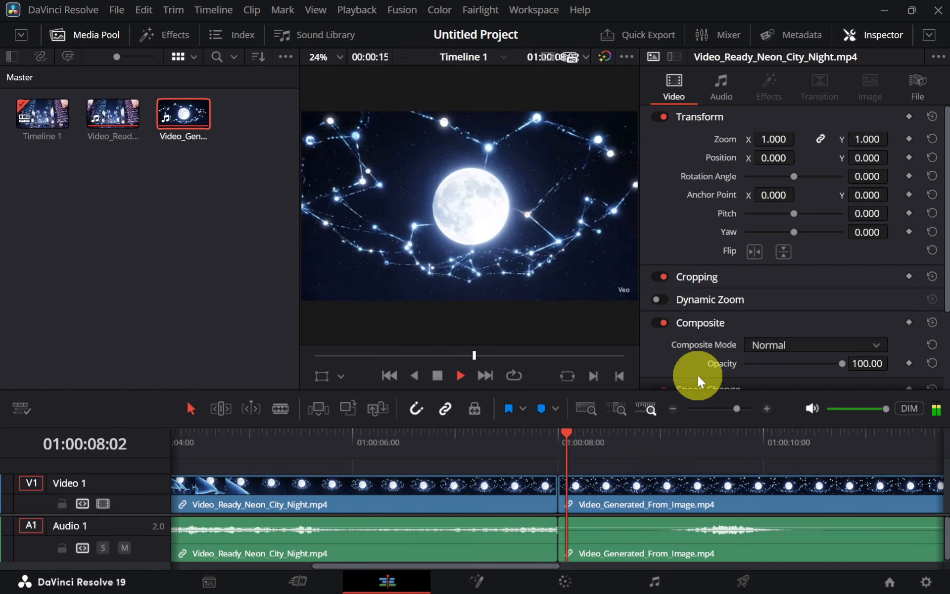
key(space)
click(515, 453)
key(space)
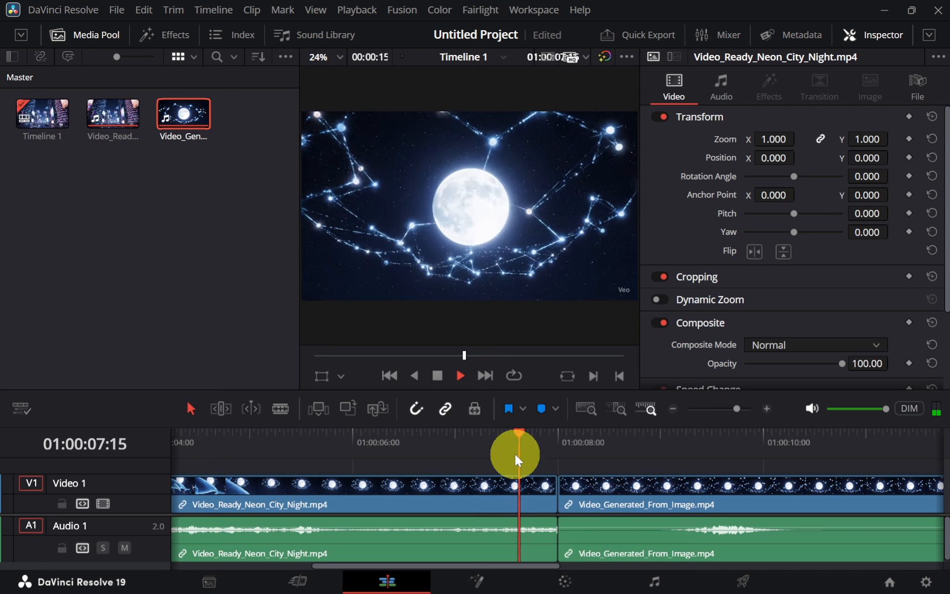
key(space)
click(514, 453)
key(space)
key(space)
click(515, 452)
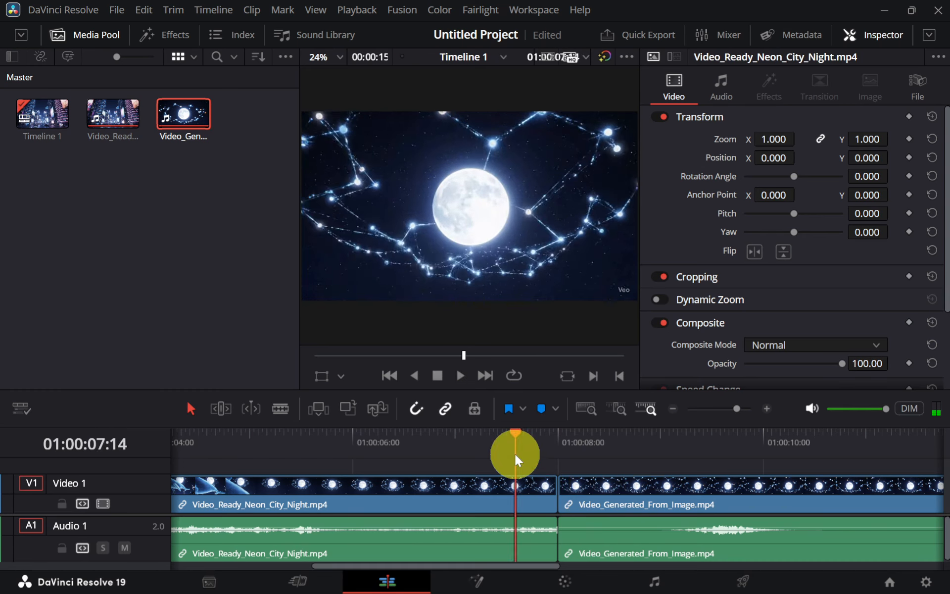
key(space)
key(space)
click(515, 453)
key(space)
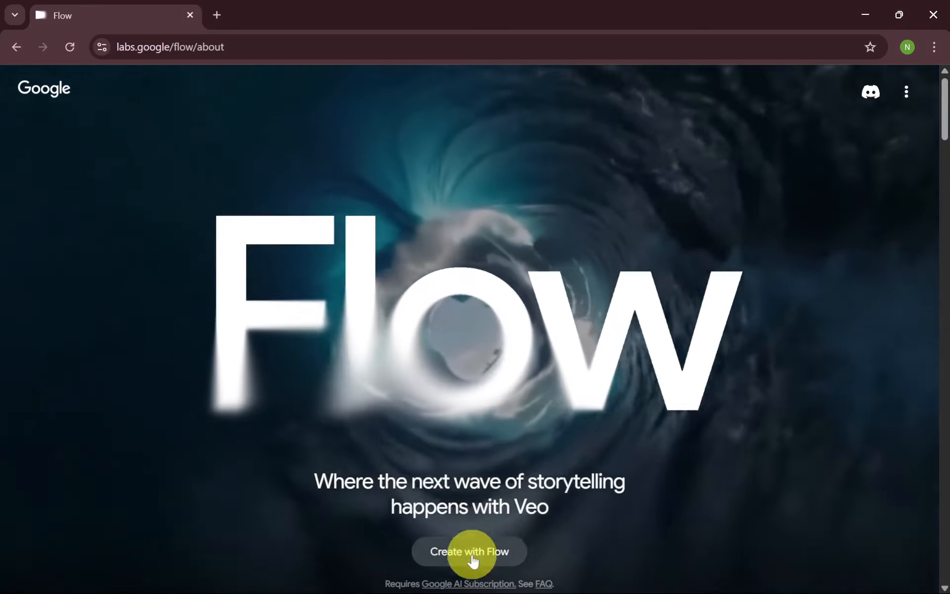
In Google Flow, create a new project and generate a Text to Video clip from the copied prompt beginning "A futuristic neon city at night"
click(473, 554)
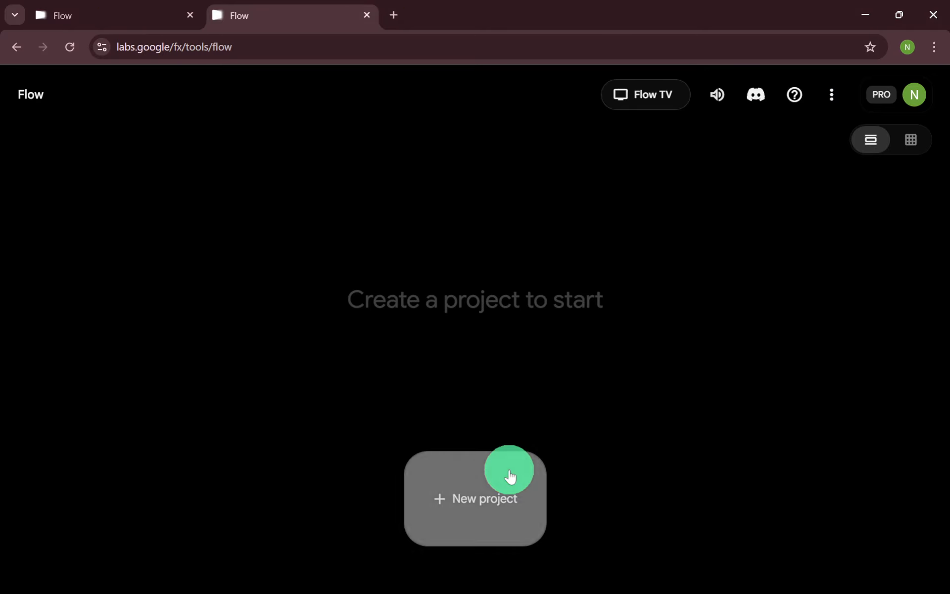
click(509, 473)
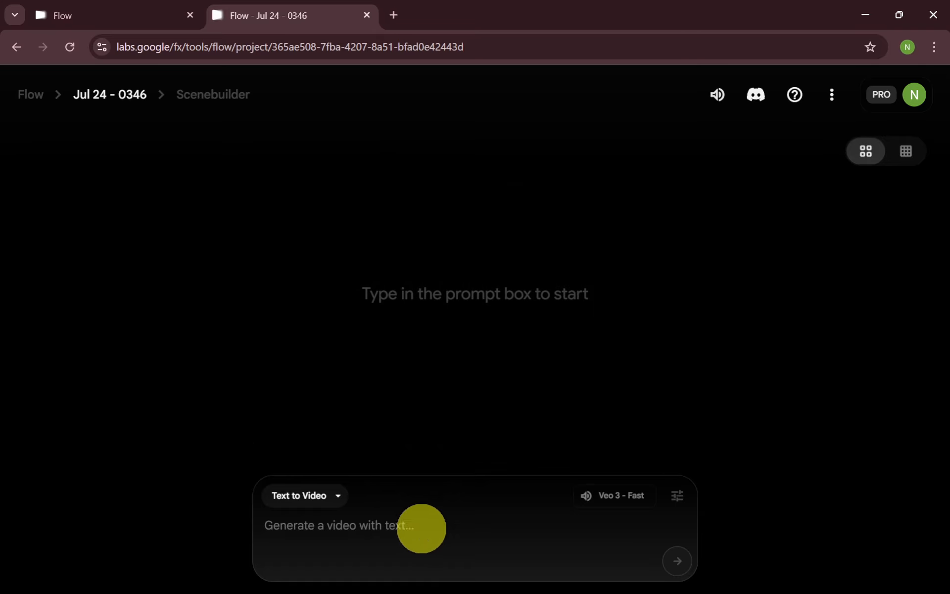
click(421, 528)
text(A futuristic neon city at night, with flying cars zooming past glowing skyscrapers, animated billboards flickering, and a giant holographic whale swimming through the sky. The camera slowly pans upward, revealing a glowing full moon with digital constellations forming patterns.)
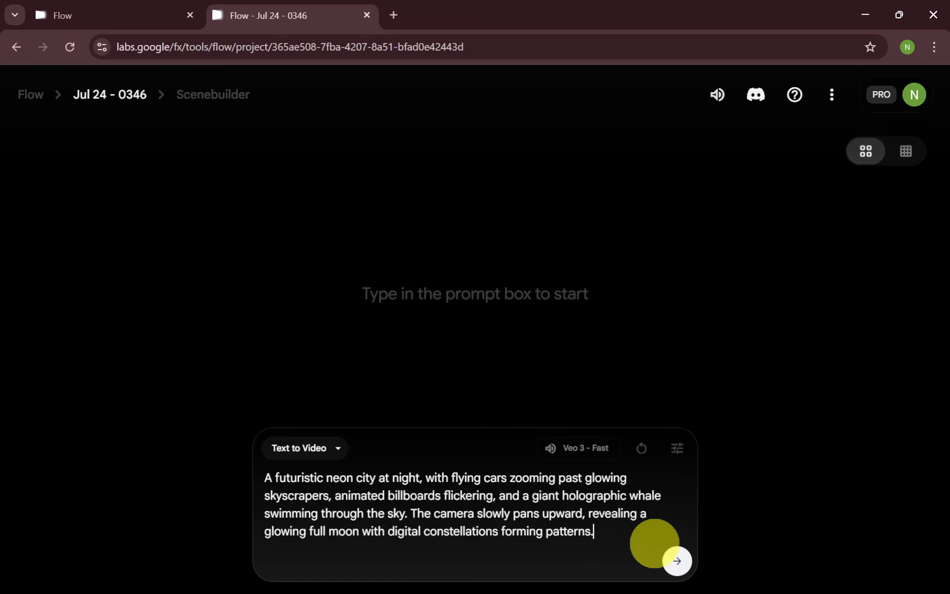
click(673, 563)
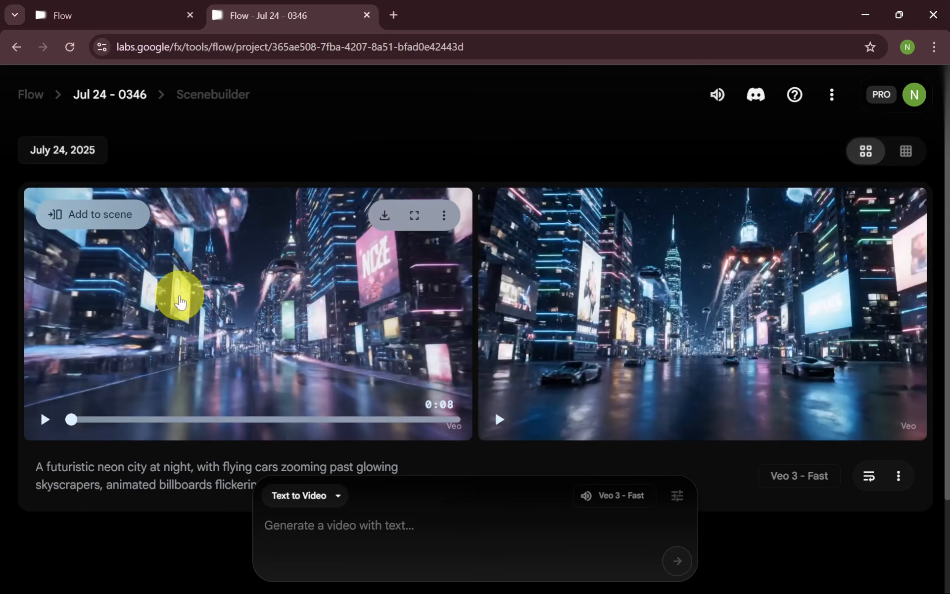
Preview both generated neon city videos and add the second one to the scene
click(40, 422)
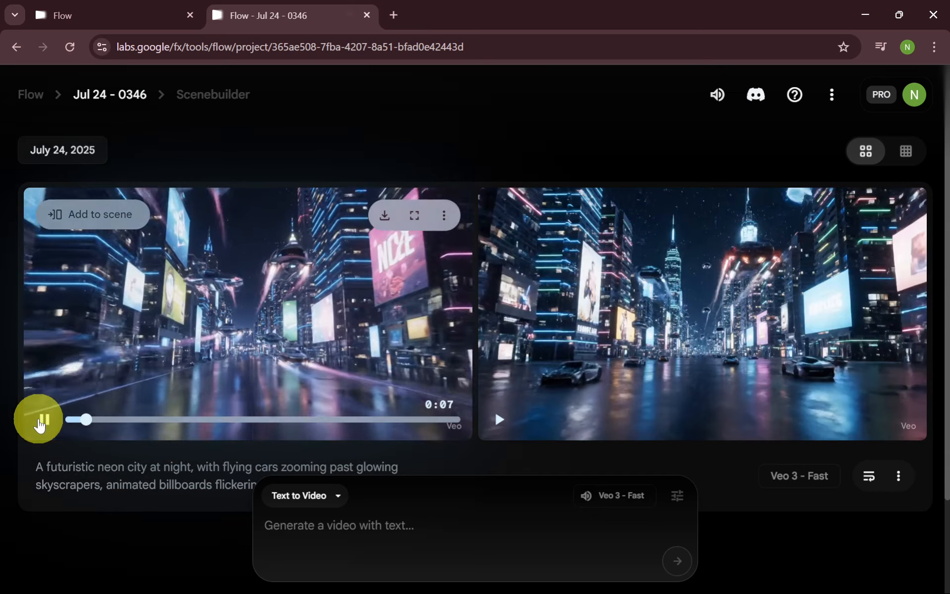
click(506, 420)
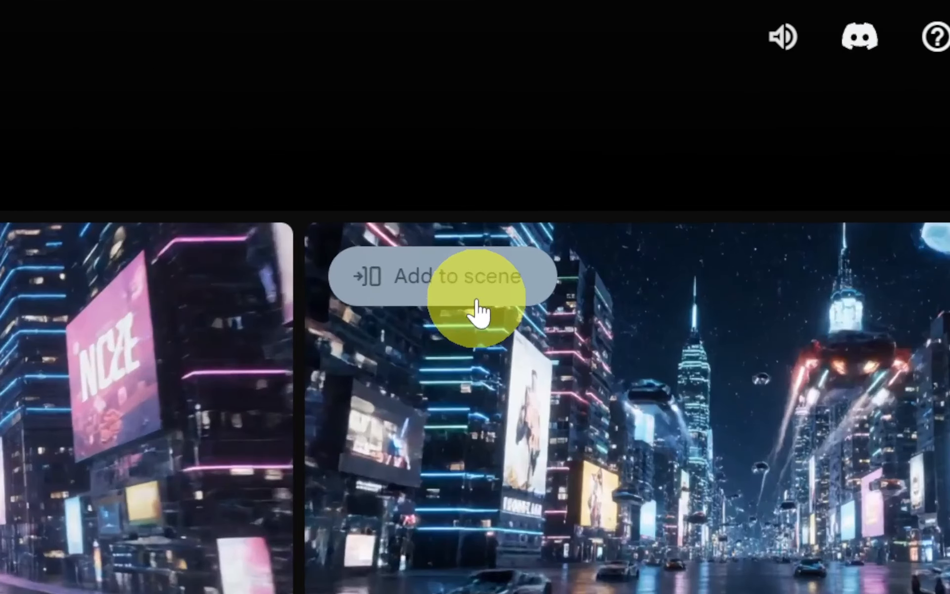
click(478, 304)
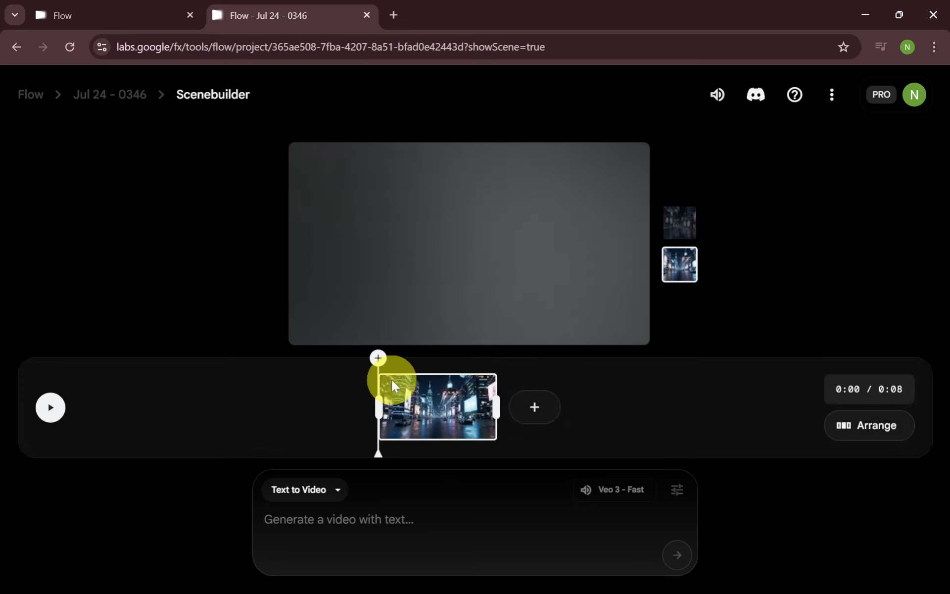
Move the playhead to the end of the clip in Scenebuilder and save that last frame as an asset
drag(376, 374, 506, 382)
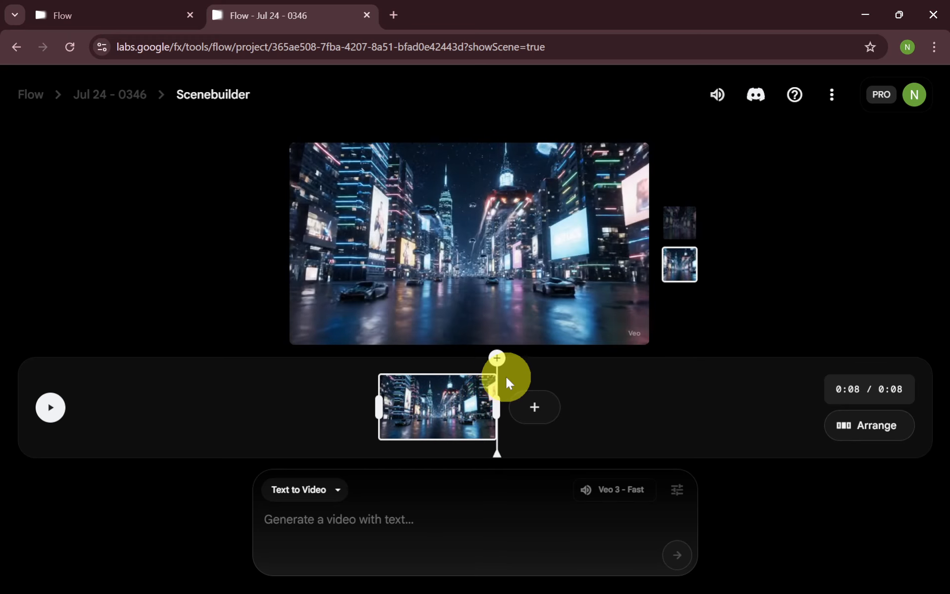
mouse_move(498, 362)
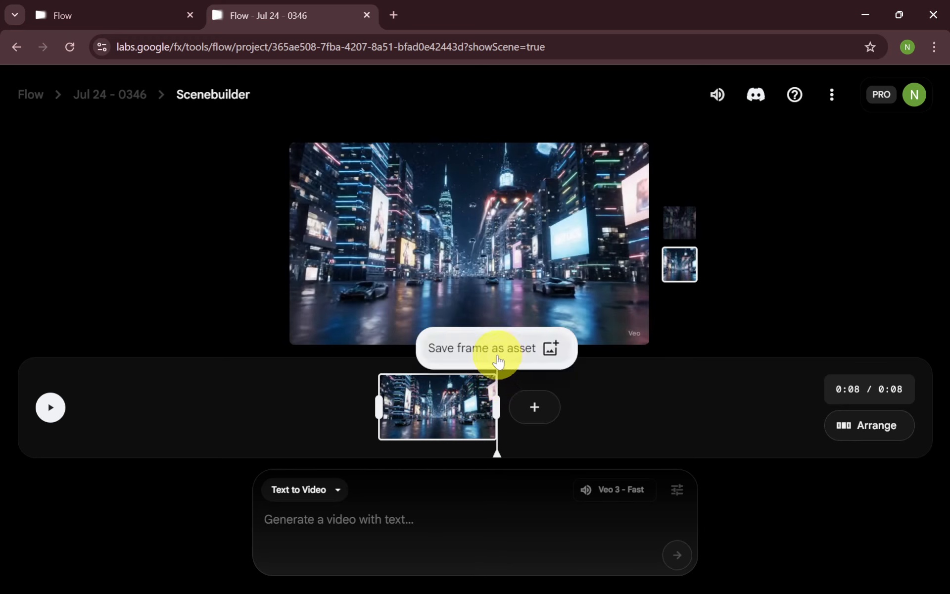
click(498, 363)
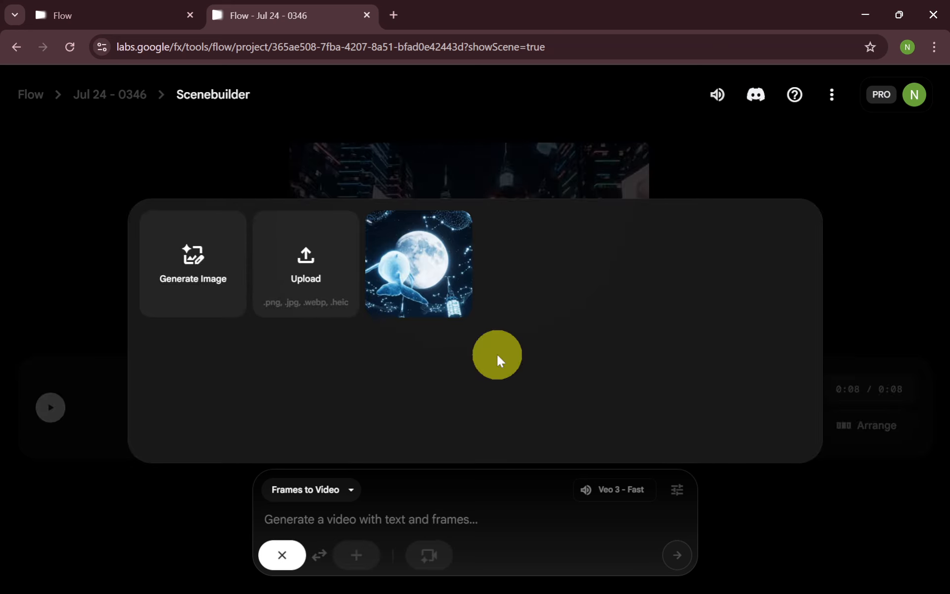
Set the saved whale-and-moon frame as the start frame and generate a video with the prompt "Use this as the first video frame"
click(449, 284)
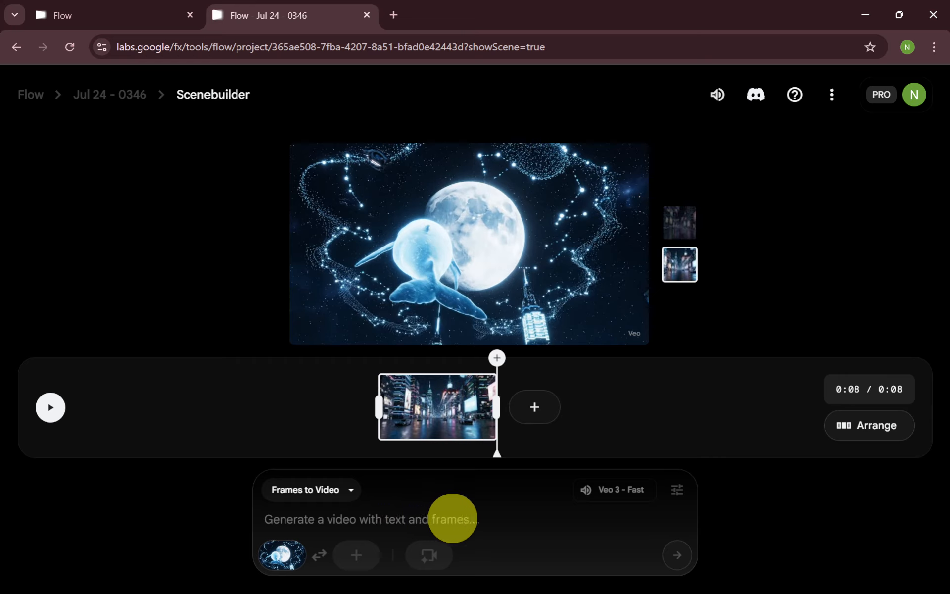
text(Use this as the first video frame)
click(673, 554)
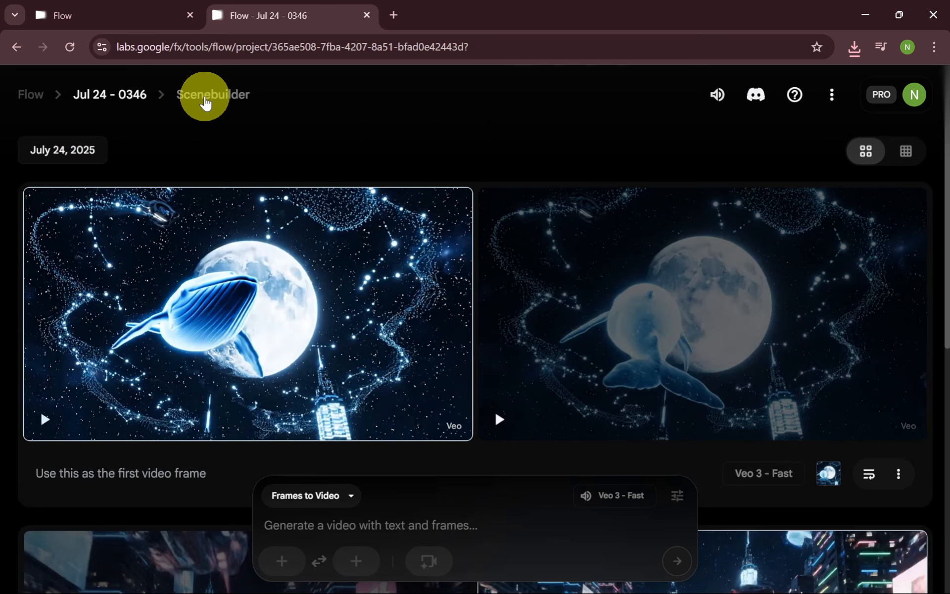
Return to Scenebuilder and replay the scene across the cut between the two clips to examine how smoothly they join
click(206, 97)
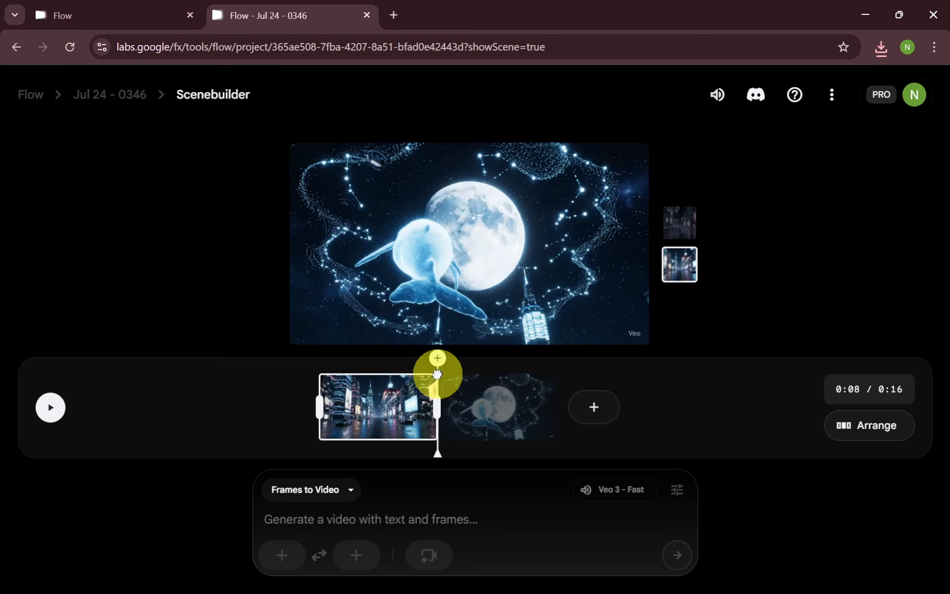
drag(438, 373, 424, 378)
key(space)
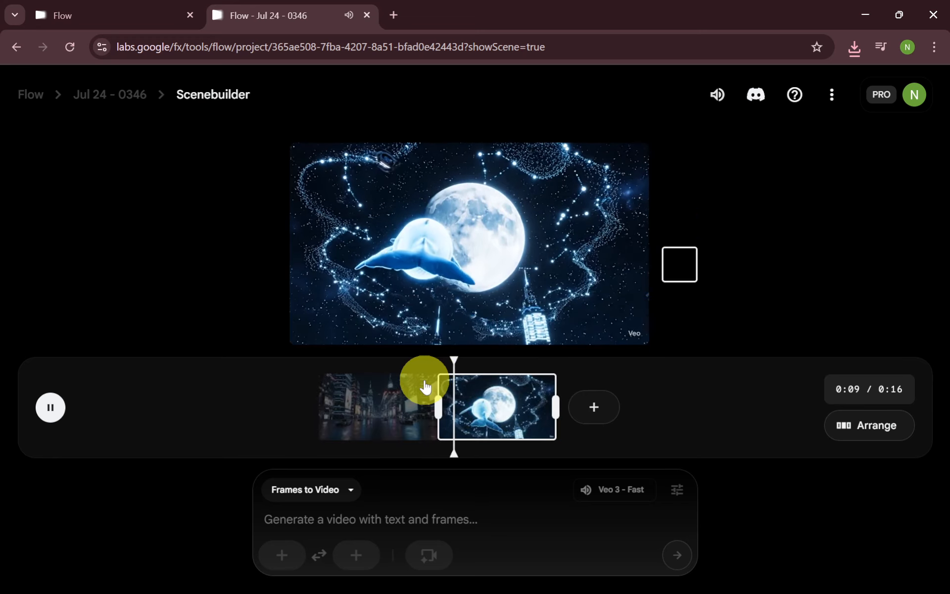
click(425, 385)
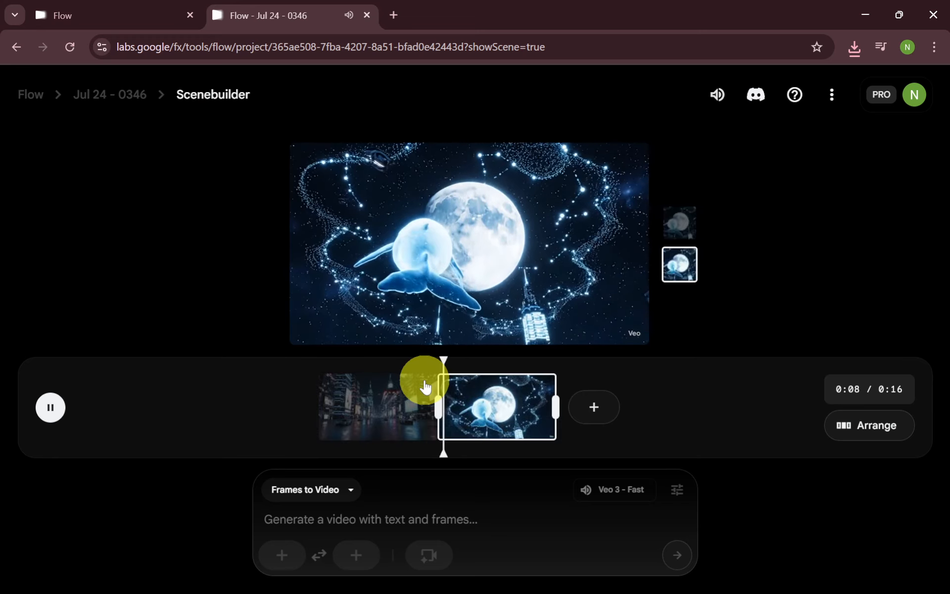
click(425, 385)
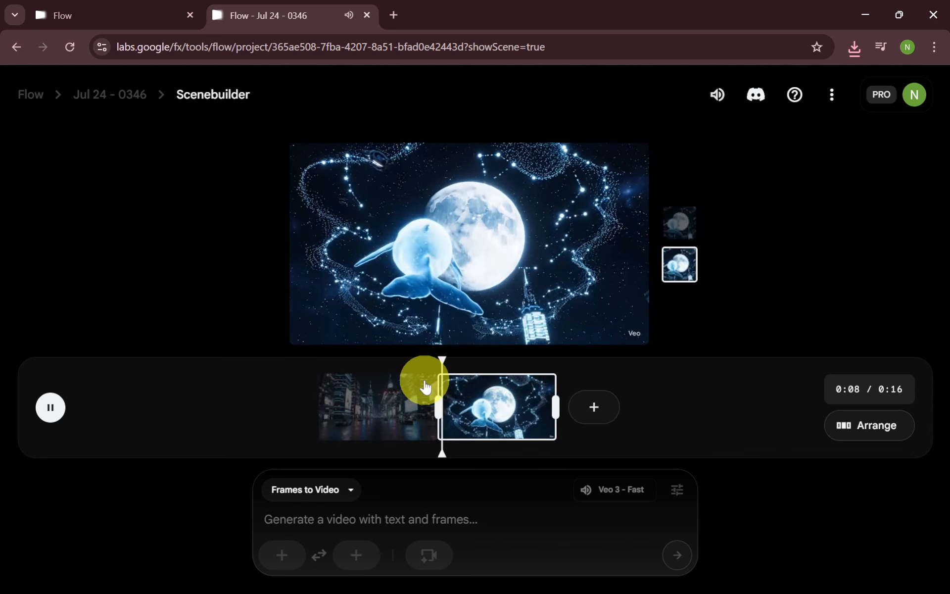